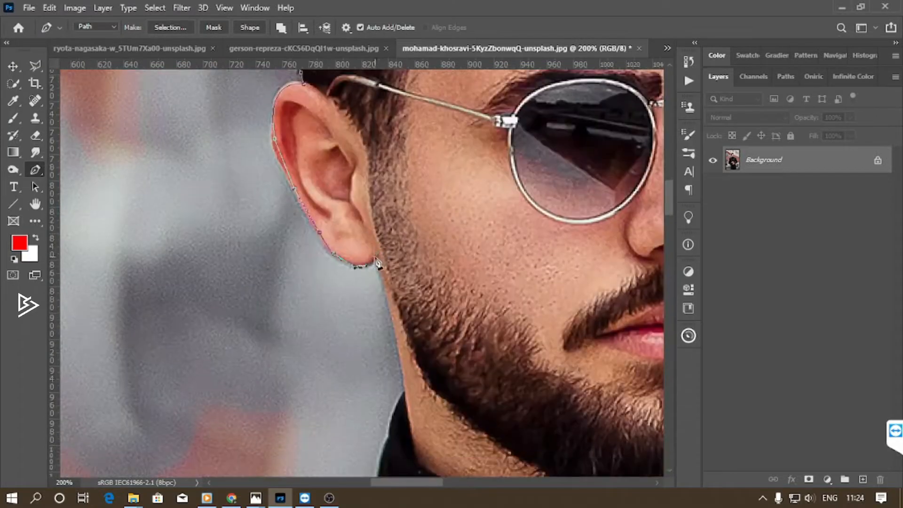
Continue the pen path from below the ear down the man's neck and around his jacket collar.
{"action": "left_click_drag", "start_coordinate": [406, 356], "coordinate": [425, 473]}
{"action": "left_click", "coordinate": [406, 355], "text": "alt"}
{"action": "left_click_drag", "start_coordinate": [378, 435], "coordinate": [385, 266]}
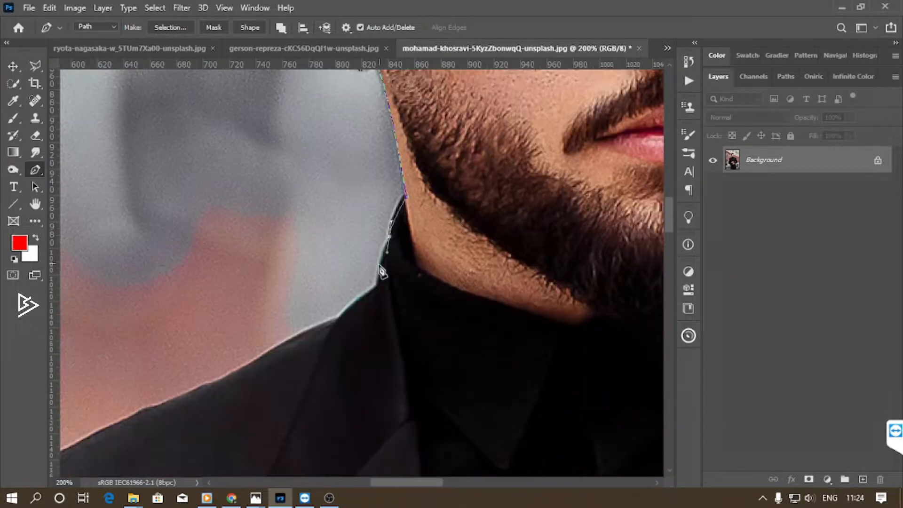
{"action": "left_click", "coordinate": [384, 270]}
{"action": "left_click", "coordinate": [349, 221]}
{"action": "left_click_drag", "start_coordinate": [249, 281], "coordinate": [473, 195]}
Trace the pen path along the jacket's shoulder and down the outer edge of the upper sleeve.
{"action": "left_click", "coordinate": [469, 189]}
{"action": "left_click_drag", "start_coordinate": [313, 260], "coordinate": [308, 262]}
{"action": "left_click_drag", "start_coordinate": [232, 301], "coordinate": [229, 306]}
{"action": "left_click_drag", "start_coordinate": [202, 353], "coordinate": [325, 237]}
{"action": "left_click_drag", "start_coordinate": [318, 239], "coordinate": [307, 267]}
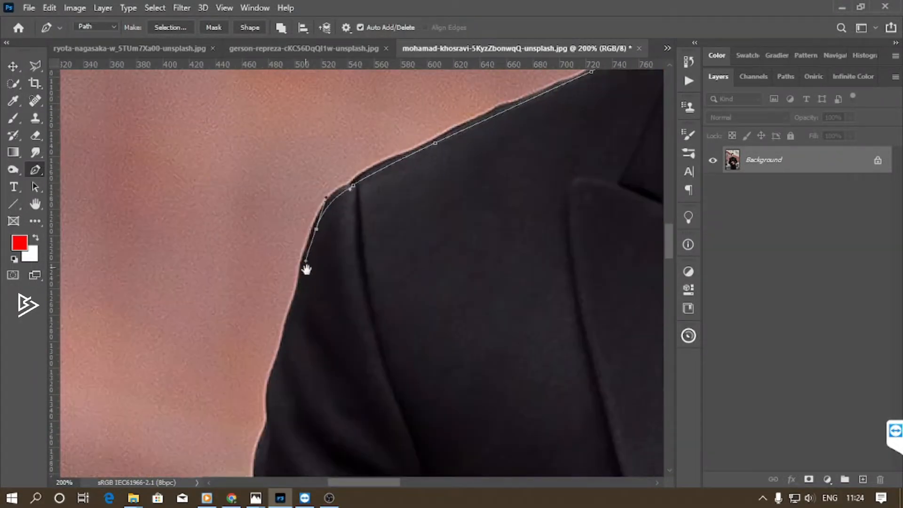
{"action": "left_click_drag", "start_coordinate": [297, 319], "coordinate": [327, 233]}
{"action": "left_click_drag", "start_coordinate": [320, 231], "coordinate": [316, 243]}
{"action": "left_click_drag", "start_coordinate": [302, 305], "coordinate": [301, 332]}
Extend the pen path with short curves down the outer edge of the sleeve towards the elbow.
{"action": "left_click_drag", "start_coordinate": [303, 335], "coordinate": [322, 235]}
{"action": "left_click_drag", "start_coordinate": [323, 277], "coordinate": [323, 286]}
{"action": "left_click_drag", "start_coordinate": [304, 330], "coordinate": [308, 246]}
{"action": "left_click_drag", "start_coordinate": [307, 246], "coordinate": [305, 202]}
{"action": "left_click_drag", "start_coordinate": [298, 227], "coordinate": [315, 159]}
{"action": "left_click_drag", "start_coordinate": [314, 159], "coordinate": [308, 213]}
{"action": "left_click_drag", "start_coordinate": [312, 225], "coordinate": [312, 142]}
{"action": "left_click_drag", "start_coordinate": [300, 188], "coordinate": [295, 216]}
{"action": "left_click_drag", "start_coordinate": [288, 237], "coordinate": [292, 188]}
Curve the pen path around the elbow and along the underside of the forearm to the jacket's side.
{"action": "left_click_drag", "start_coordinate": [271, 289], "coordinate": [301, 162]}
{"action": "left_click_drag", "start_coordinate": [295, 171], "coordinate": [283, 207]}
{"action": "left_click_drag", "start_coordinate": [276, 292], "coordinate": [317, 343]}
{"action": "left_click", "coordinate": [329, 361]}
{"action": "left_click_drag", "start_coordinate": [435, 373], "coordinate": [525, 364]}
{"action": "left_click_drag", "start_coordinate": [643, 333], "coordinate": [394, 102]}
{"action": "left_click", "coordinate": [453, 335]}
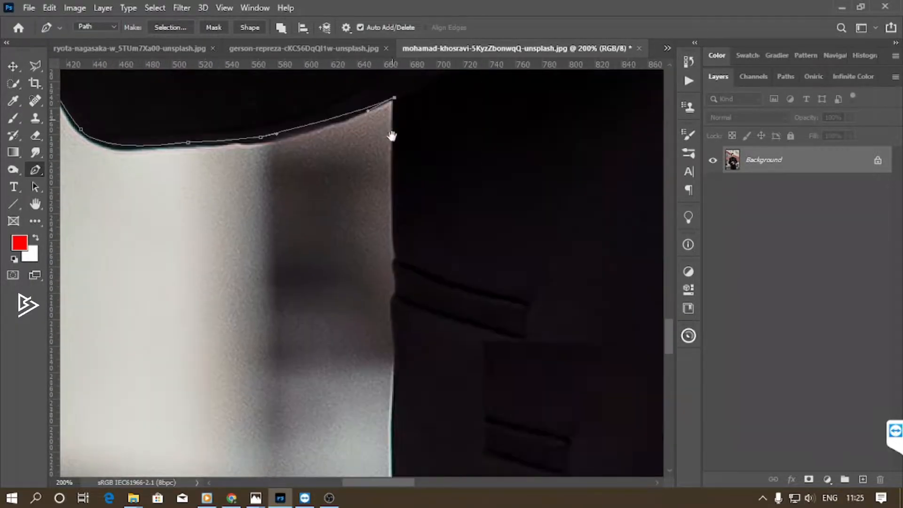
Trace the pen path down the side edge of the jacket, past the pocket flaps.
{"action": "left_click_drag", "start_coordinate": [399, 257], "coordinate": [405, 254]}
{"action": "left_click", "coordinate": [397, 292]}
{"action": "left_click_drag", "start_coordinate": [396, 315], "coordinate": [396, 257]}
{"action": "left_click_drag", "start_coordinate": [396, 299], "coordinate": [393, 316]}
{"action": "left_click_drag", "start_coordinate": [396, 407], "coordinate": [396, 266]}
{"action": "left_click", "coordinate": [400, 324], "text": "alt"}
{"action": "left_click_drag", "start_coordinate": [401, 323], "coordinate": [410, 133]}
{"action": "left_click_drag", "start_coordinate": [415, 324], "coordinate": [404, 107]}
Follow the jacket's lower corner and the outer trouser leg with the pen path towards the photo's lower edge.
{"action": "left_click", "coordinate": [414, 324], "text": "alt"}
{"action": "left_click_drag", "start_coordinate": [392, 247], "coordinate": [433, 346]}
{"action": "left_click", "coordinate": [393, 248], "text": "alt"}
{"action": "left_click", "coordinate": [385, 312], "text": "alt"}
{"action": "left_click", "coordinate": [449, 350]}
{"action": "left_click_drag", "start_coordinate": [458, 375], "coordinate": [381, 229]}
{"action": "left_click_drag", "start_coordinate": [399, 317], "coordinate": [403, 334]}
{"action": "left_click_drag", "start_coordinate": [414, 396], "coordinate": [346, 178]}
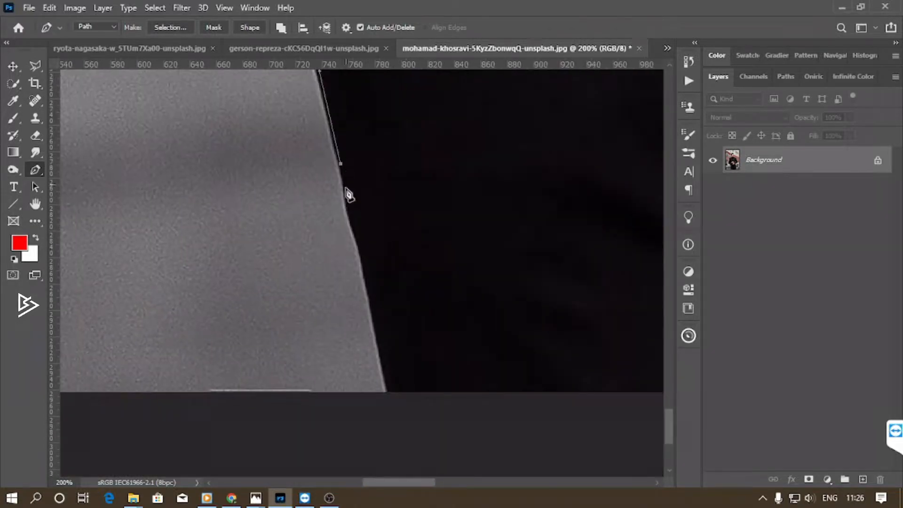
Run the pen path below the photo's lower edge and around the triangular gap between the trouser legs.
{"action": "left_click_drag", "start_coordinate": [415, 419], "coordinate": [105, 298]}
{"action": "left_click_drag", "start_coordinate": [367, 482], "coordinate": [428, 487]}
{"action": "left_click", "coordinate": [380, 428]}
{"action": "left_click", "coordinate": [380, 414]}
{"action": "left_click", "coordinate": [381, 285]}
{"action": "left_click_drag", "start_coordinate": [408, 196], "coordinate": [408, 171]}
{"action": "left_click", "coordinate": [408, 196], "text": "alt"}
{"action": "left_click_drag", "start_coordinate": [498, 411], "coordinate": [549, 483]}
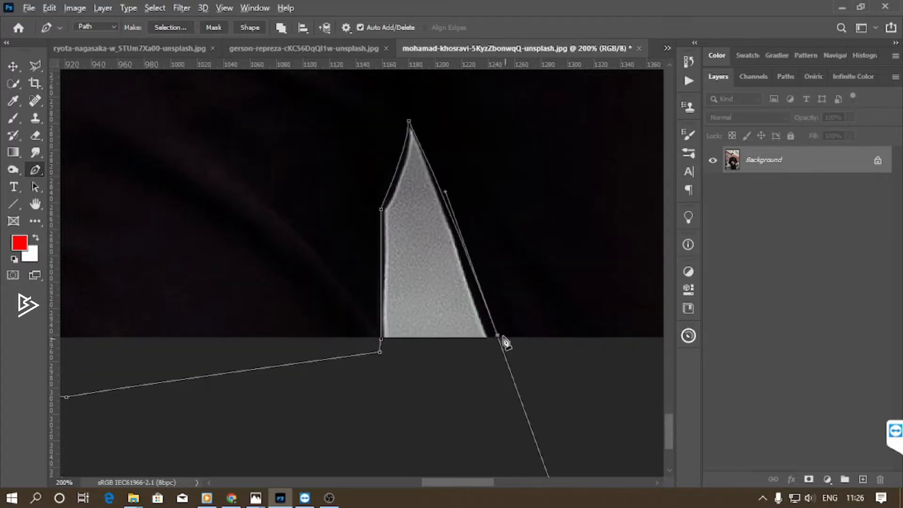
{"action": "left_click", "coordinate": [498, 336], "text": "alt"}
{"action": "left_click", "coordinate": [515, 367]}
Close the pen path beyond the photo's lower edge and convert it into a selection.
{"action": "left_click_drag", "start_coordinate": [522, 376], "coordinate": [141, 345]}
{"action": "left_click_drag", "start_coordinate": [417, 411], "coordinate": [484, 414]}
{"action": "left_click_drag", "start_coordinate": [503, 383], "coordinate": [545, 360]}
{"action": "left_click", "coordinate": [591, 318]}
{"action": "key", "text": "ctrl+Return"}
{"action": "key", "text": "ctrl+0"}
Open the man's selection in Select and Mask, using the Quick Selection tool.
{"action": "left_click", "coordinate": [13, 85]}
{"action": "left_click", "coordinate": [443, 28]}
{"action": "key", "text": "ctrl+plus"}
{"action": "key", "text": "ctrl+plus"}
{"action": "key", "text": "ctrl+plus"}
{"action": "mouse_move", "coordinate": [429, 270]}
{"action": "left_mouse_down"}
{"action": "mouse_move", "coordinate": [440, 396]}
{"action": "mouse_move", "coordinate": [434, 499]}
{"action": "left_mouse_up"}
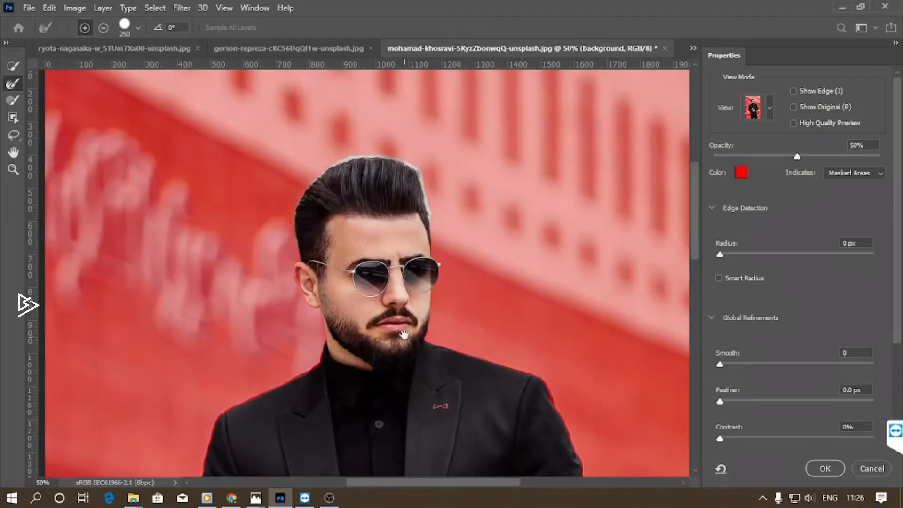
{"action": "key", "text": "ctrl+plus"}
{"action": "key", "text": "ctrl+plus"}
{"action": "key", "text": "ctrl+plus"}
{"action": "left_click_drag", "start_coordinate": [348, 207], "coordinate": [177, 453]}
Paint along the edges of the hair with the Refine Edge Brush at size 15 and apply the refined selection.
{"action": "key", "text": "bracketleft"}
{"action": "key", "text": "bracketleft"}
{"action": "key", "text": "bracketleft"}
{"action": "key", "text": "bracketleft"}
{"action": "key", "text": "bracketleft"}
{"action": "key", "text": "bracketleft"}
{"action": "key", "text": "bracketleft"}
{"action": "key", "text": "bracketleft"}
{"action": "key", "text": "bracketleft"}
{"action": "key", "text": "bracketleft"}
{"action": "key", "text": "bracketleft"}
{"action": "key", "text": "bracketleft"}
{"action": "key", "text": "bracketleft"}
{"action": "key", "text": "bracketleft"}
{"action": "key", "text": "bracketleft"}
{"action": "key", "text": "bracketleft"}
{"action": "key", "text": "bracketleft"}
{"action": "key", "text": "bracketleft"}
{"action": "left_click_drag", "start_coordinate": [458, 322], "coordinate": [413, 113]}
{"action": "left_click_drag", "start_coordinate": [416, 184], "coordinate": [481, 385]}
{"action": "mouse_move", "coordinate": [480, 319]}
{"action": "left_mouse_down"}
{"action": "mouse_move", "coordinate": [408, 270]}
{"action": "mouse_move", "coordinate": [360, 258]}
{"action": "mouse_move", "coordinate": [236, 248]}
{"action": "mouse_move", "coordinate": [119, 295]}
{"action": "mouse_move", "coordinate": [80, 331]}
{"action": "left_mouse_up"}
{"action": "left_click_drag", "start_coordinate": [274, 270], "coordinate": [408, 230]}
{"action": "mouse_move", "coordinate": [216, 294]}
{"action": "left_mouse_down"}
{"action": "mouse_move", "coordinate": [166, 348]}
{"action": "mouse_move", "coordinate": [123, 445]}
{"action": "mouse_move", "coordinate": [198, 264]}
{"action": "mouse_move", "coordinate": [183, 411]}
{"action": "mouse_move", "coordinate": [221, 429]}
{"action": "mouse_move", "coordinate": [175, 266]}
{"action": "mouse_move", "coordinate": [228, 395]}
{"action": "left_mouse_up"}
{"action": "key", "text": "ctrl+0"}
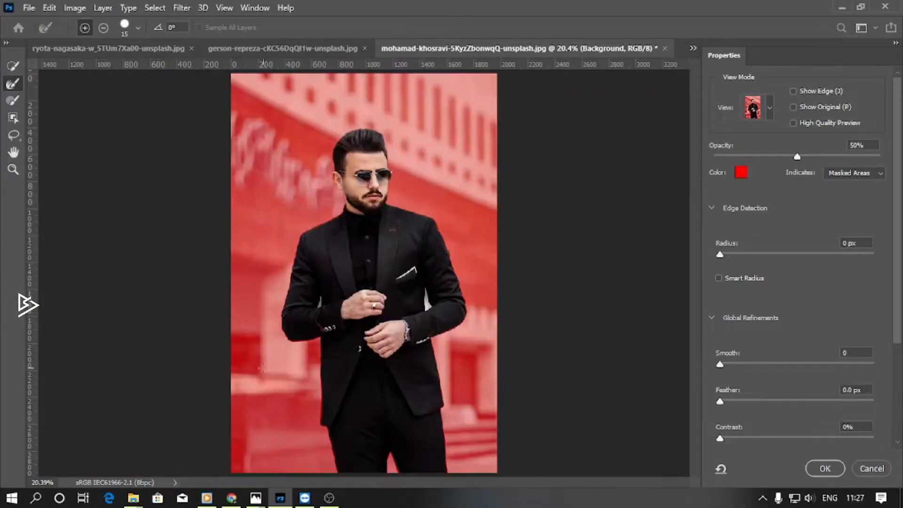
{"action": "left_click", "coordinate": [825, 469]}
Outline the background gap between the torso and the arm on the pocket-square side with the Pen tool and subtract it from the selection.
{"action": "left_click", "coordinate": [35, 170]}
{"action": "key", "text": "ctrl+plus"}
{"action": "key", "text": "ctrl+plus"}
{"action": "key", "text": "ctrl+plus"}
{"action": "key", "text": "ctrl+plus"}
{"action": "key", "text": "ctrl+plus"}
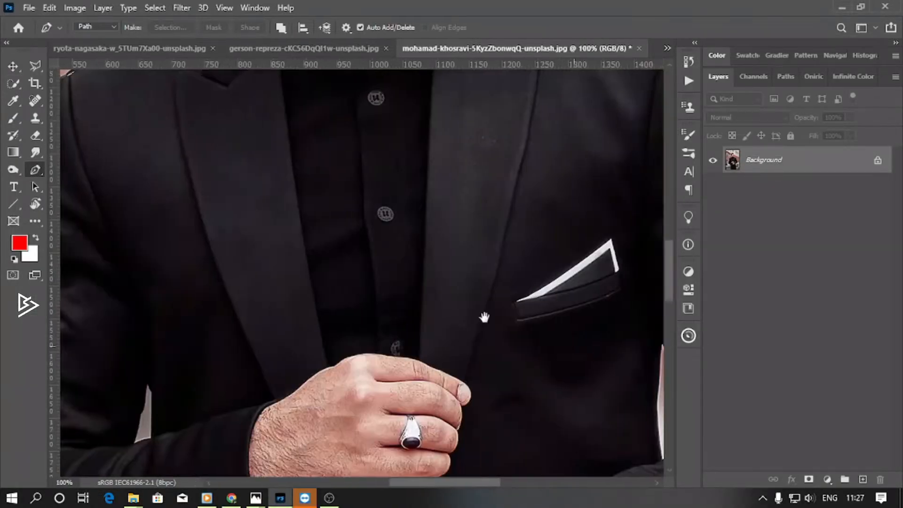
{"action": "left_click_drag", "start_coordinate": [566, 344], "coordinate": [301, 292]}
{"action": "left_click", "coordinate": [400, 285]}
{"action": "left_click", "coordinate": [411, 327]}
{"action": "left_click", "coordinate": [419, 359]}
{"action": "left_click_drag", "start_coordinate": [433, 379], "coordinate": [441, 387]}
{"action": "left_click", "coordinate": [399, 410]}
{"action": "left_click_drag", "start_coordinate": [400, 285], "coordinate": [412, 257]}
{"action": "right_click", "coordinate": [406, 378]}
{"action": "left_click", "coordinate": [461, 127]}
{"action": "key", "text": "Return"}
Outline the small background gap inside the opposite elbow with the Pen tool and subtract it from the selection.
{"action": "left_click_drag", "start_coordinate": [238, 278], "coordinate": [672, 277]}
{"action": "left_click", "coordinate": [320, 329]}
{"action": "left_click", "coordinate": [326, 341]}
{"action": "left_click", "coordinate": [325, 388]}
{"action": "left_click", "coordinate": [305, 397]}
{"action": "left_click", "coordinate": [305, 388]}
{"action": "left_click", "coordinate": [312, 364]}
{"action": "left_click", "coordinate": [320, 329]}
{"action": "right_click", "coordinate": [314, 369]}
{"action": "left_click", "coordinate": [369, 119]}
{"action": "left_click", "coordinate": [489, 210]}
{"action": "key", "text": "Return"}
Copy the selected man to a new layer and move the cutout into the ryota-nagasaka triangle background document.
{"action": "key", "text": "ctrl+0"}
{"action": "key", "text": "ctrl+j"}
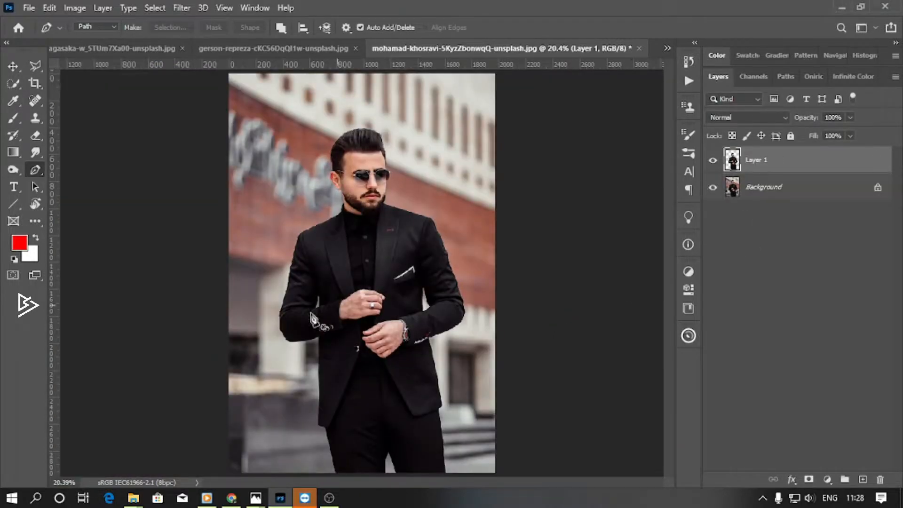
{"action": "key", "text": "v"}
{"action": "left_click_drag", "start_coordinate": [383, 282], "coordinate": [376, 329]}
Enlarge and slightly rotate the man with Free Transform, centring him in front of the triangles.
{"action": "key", "text": "ctrl+t"}
{"action": "left_click_drag", "start_coordinate": [400, 244], "coordinate": [432, 188]}
{"action": "left_click_drag", "start_coordinate": [383, 281], "coordinate": [368, 304]}
{"action": "mouse_move", "coordinate": [438, 199]}
{"action": "left_mouse_down"}
{"action": "mouse_move", "coordinate": [450, 207]}
{"action": "mouse_move", "coordinate": [434, 204]}
{"action": "left_mouse_up"}
{"action": "left_click_drag", "start_coordinate": [374, 272], "coordinate": [370, 279]}
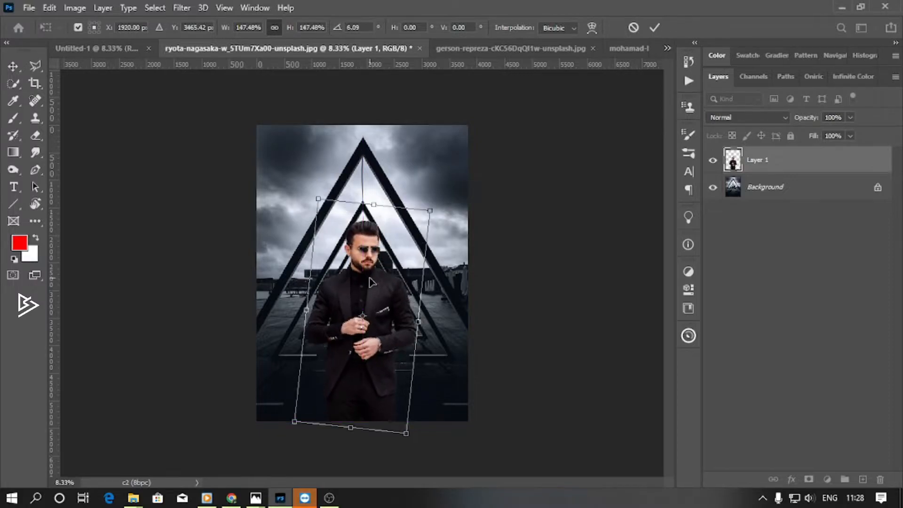
{"action": "left_click_drag", "start_coordinate": [431, 209], "coordinate": [450, 188]}
{"action": "left_click_drag", "start_coordinate": [379, 264], "coordinate": [368, 264]}
{"action": "left_click_drag", "start_coordinate": [438, 185], "coordinate": [435, 190]}
{"action": "key", "text": "Return"}
Add a Selective Color adjustment clipped to Layer 2 with Blacks yellow at -3 and the blend mode set to Color.
{"action": "left_click", "coordinate": [760, 315]}
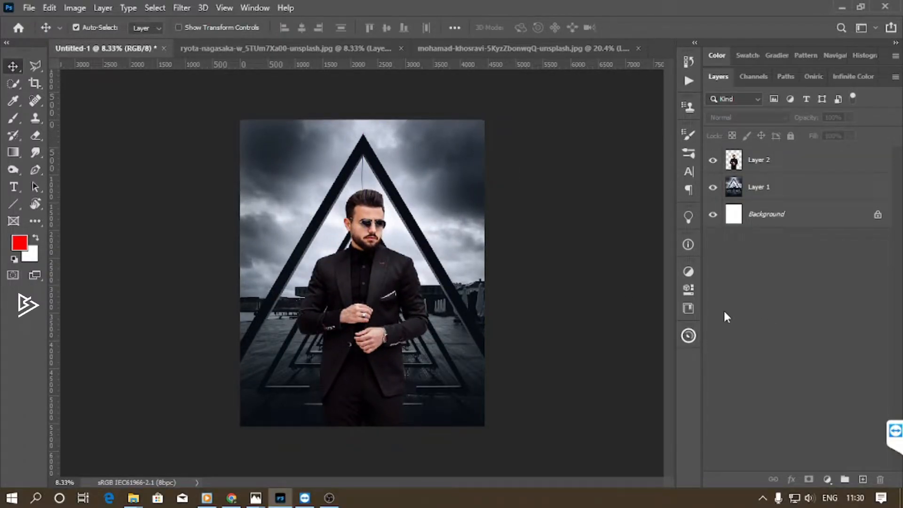
{"action": "left_click", "coordinate": [761, 162]}
{"action": "key", "text": "ctrl+plus"}
{"action": "left_click", "coordinate": [826, 479]}
{"action": "left_click", "coordinate": [818, 467]}
{"action": "left_click", "coordinate": [587, 298]}
{"action": "left_click", "coordinate": [545, 390]}
{"action": "left_click", "coordinate": [746, 117]}
{"action": "left_click", "coordinate": [714, 426]}
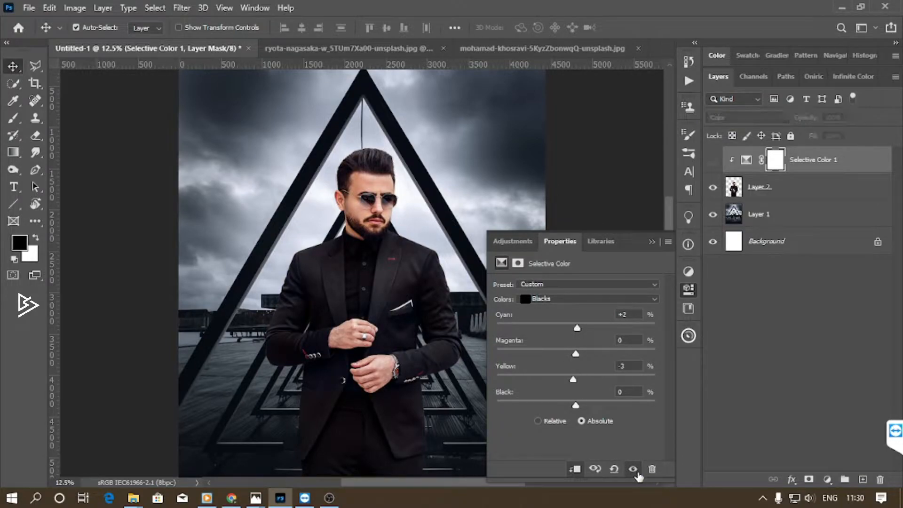
Fine-tune the magenta of the Blacks in the Selective Color adjustment and close its settings.
{"action": "key", "text": "ctrl+plus"}
{"action": "key", "text": "ctrl+plus"}
{"action": "left_click_drag", "start_coordinate": [421, 336], "coordinate": [295, 167]}
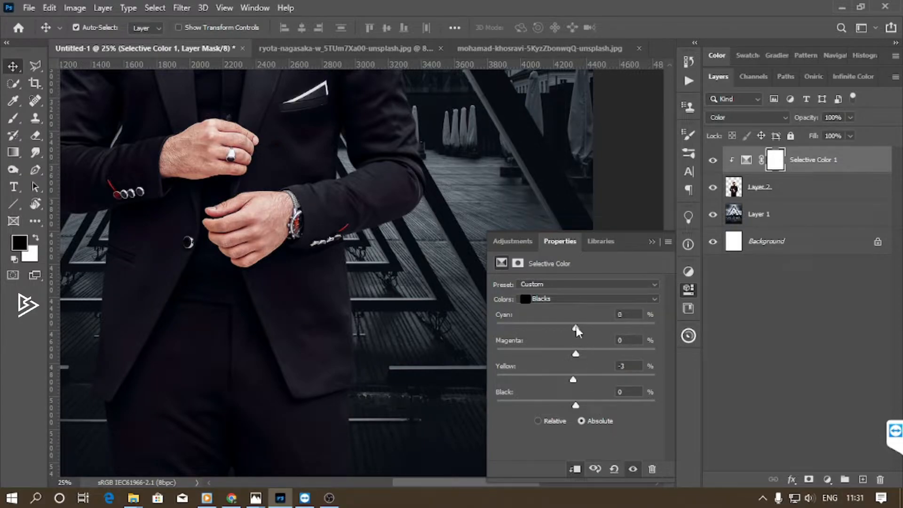
{"action": "left_click_drag", "start_coordinate": [276, 239], "coordinate": [314, 212]}
{"action": "left_click_drag", "start_coordinate": [576, 353], "coordinate": [577, 353]}
{"action": "left_click", "coordinate": [650, 241]}
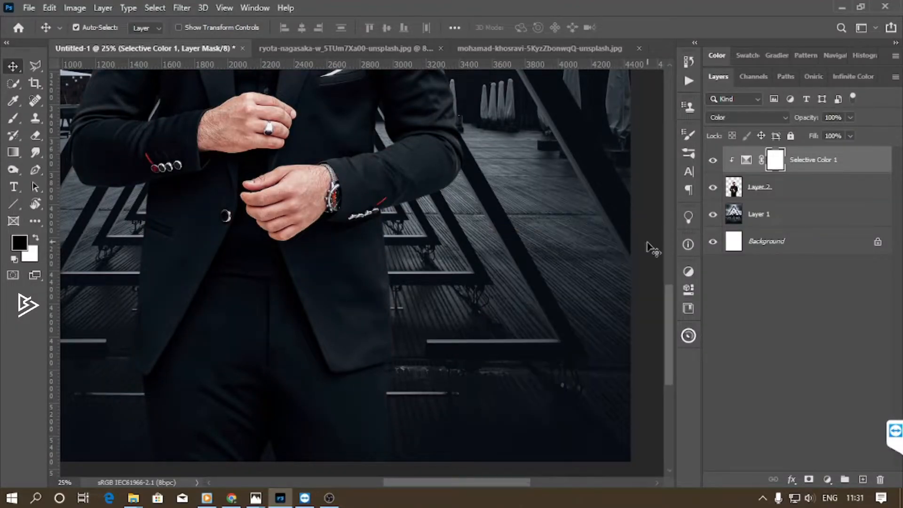
{"action": "key", "text": "ctrl+minus"}
{"action": "key", "text": "ctrl+minus"}
{"action": "key", "text": "ctrl+minus"}
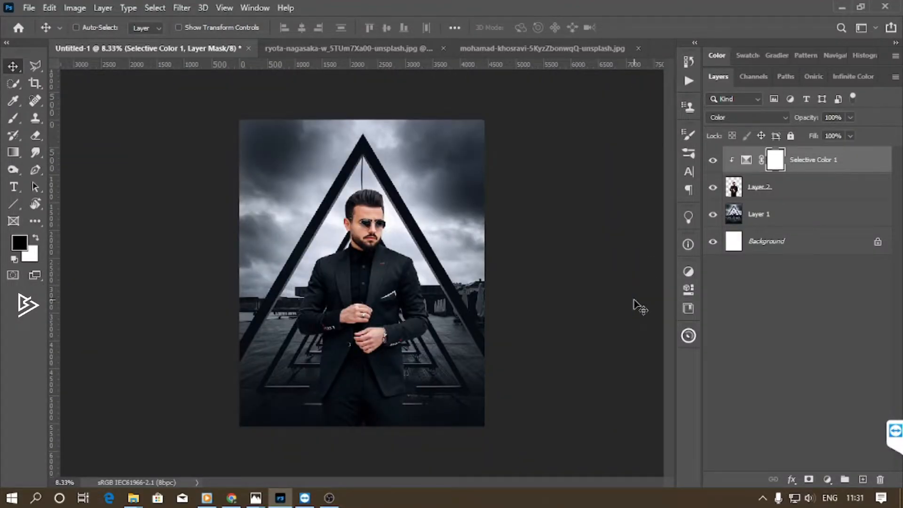
Smooth the skin of the man's forehead on Layer 2 with the Mixer Brush.
{"action": "key", "text": "ctrl+plus"}
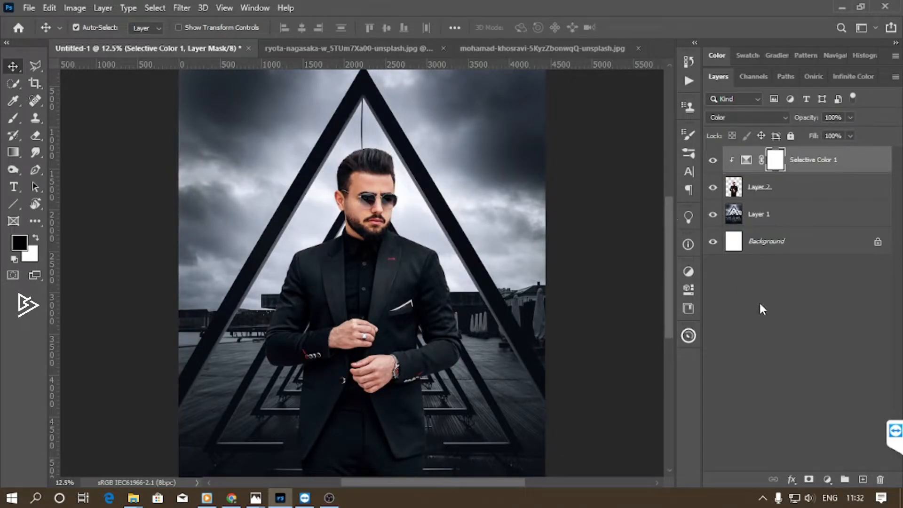
{"action": "left_click", "coordinate": [799, 187]}
{"action": "left_click", "coordinate": [13, 118]}
{"action": "left_click", "coordinate": [38, 155]}
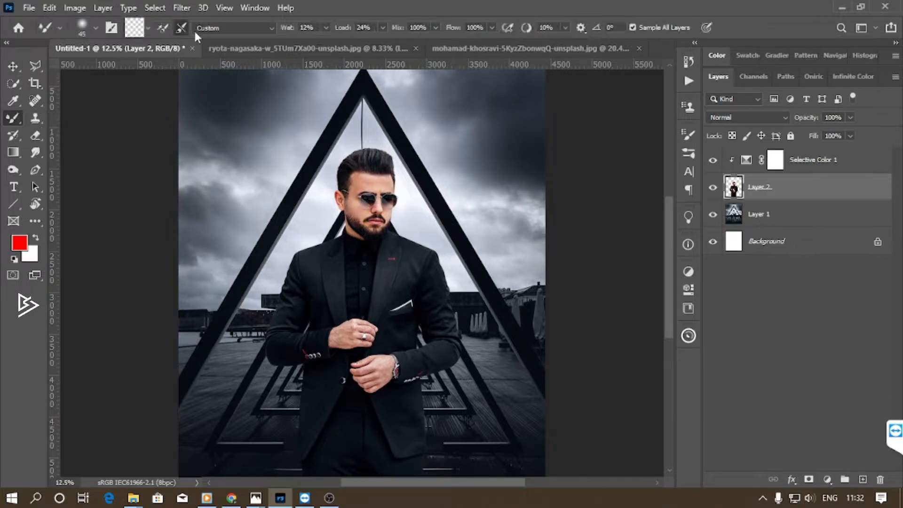
{"action": "key", "text": "ctrl+plus"}
{"action": "key", "text": "ctrl+plus"}
{"action": "key", "text": "ctrl+plus"}
{"action": "key", "text": "ctrl+plus"}
{"action": "left_click_drag", "start_coordinate": [407, 104], "coordinate": [429, 371]}
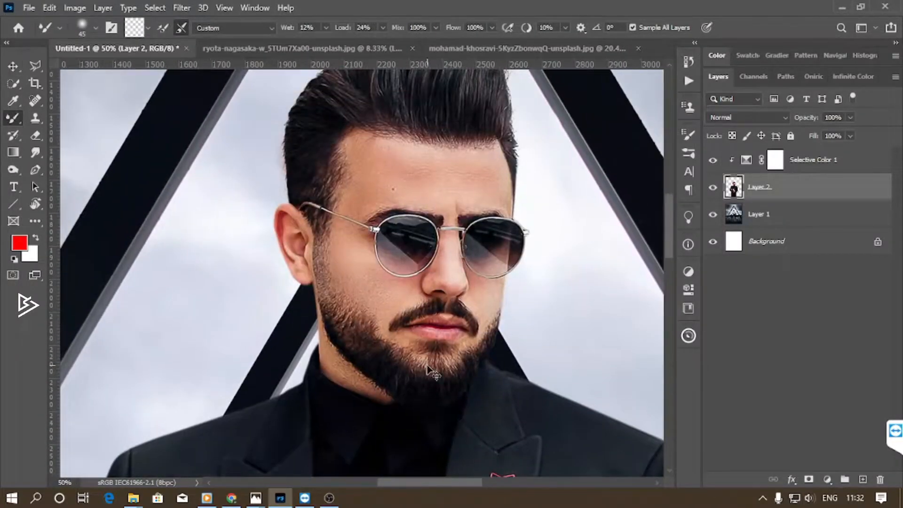
{"action": "key", "text": "ctrl+plus"}
{"action": "left_click_drag", "start_coordinate": [578, 244], "coordinate": [557, 302]}
{"action": "left_click_drag", "start_coordinate": [388, 189], "coordinate": [348, 160]}
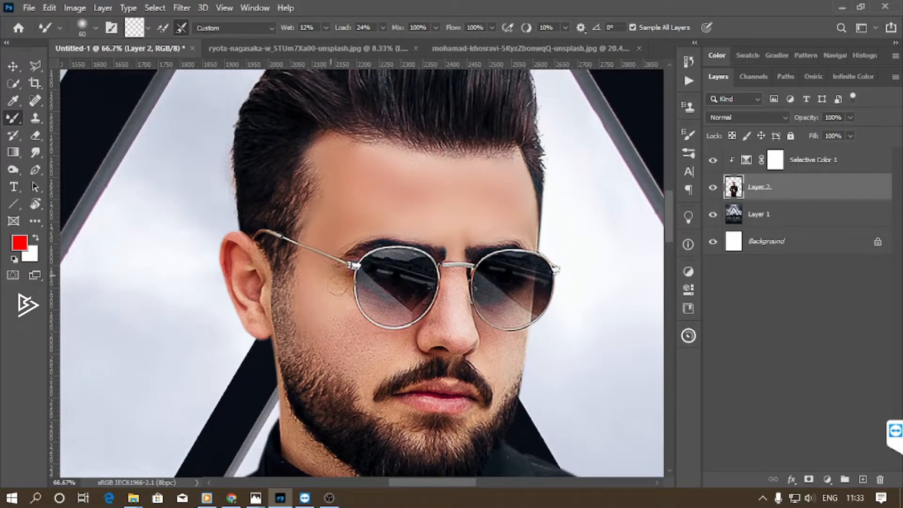
Smooth the cheek below the sunglasses down to the beard with the Mixer Brush at size 25.
{"action": "key", "text": "bracketleft"}
{"action": "key", "text": "bracketleft"}
{"action": "scroll", "coordinate": [395, 406], "scroll_direction": "up", "scroll_amount": 1}
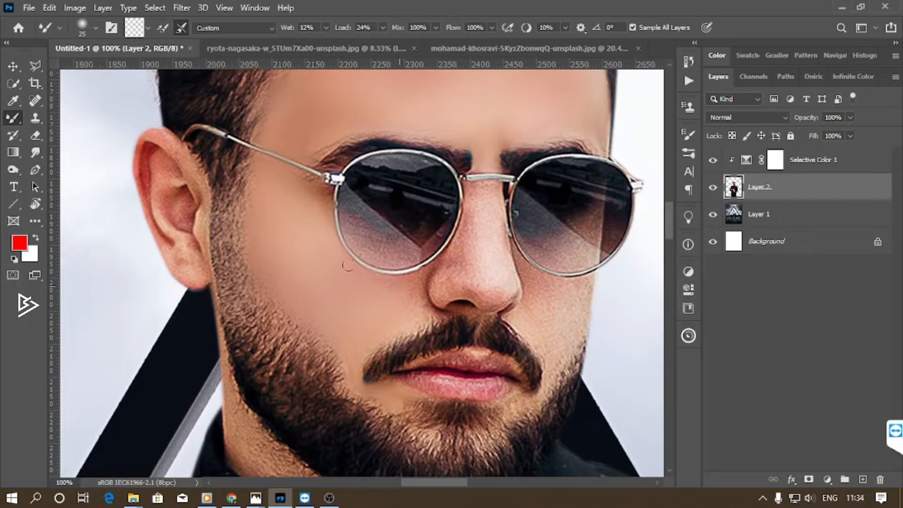
{"action": "key", "text": "bracketright"}
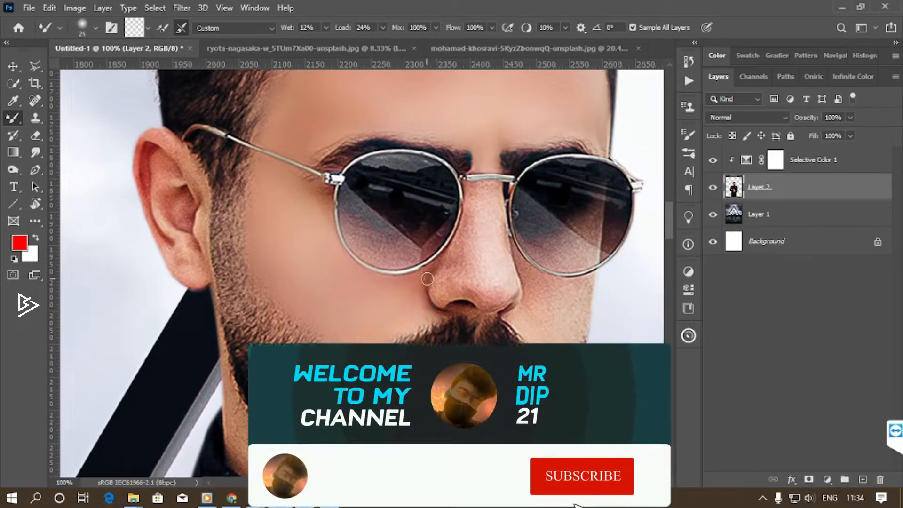
Blend the skin on the nose and the crease beside it with the Mixer Brush at sizes 35 and 25.
{"action": "key", "text": "bracketright"}
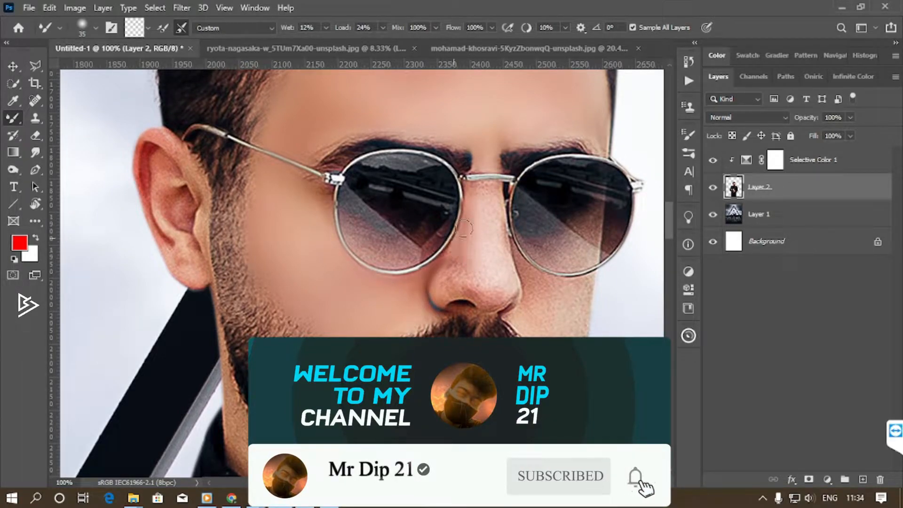
{"action": "key", "text": "bracketright"}
{"action": "key", "text": "bracketright"}
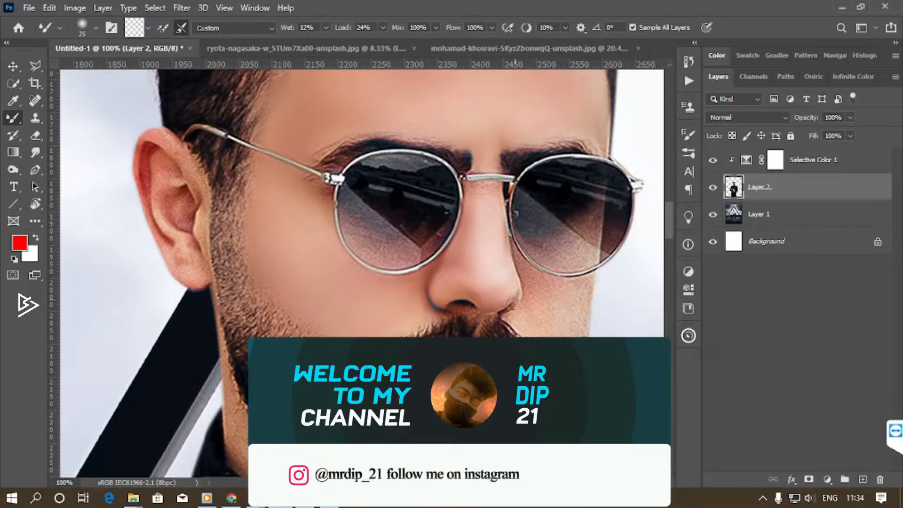
{"action": "scroll", "coordinate": [498, 263], "scroll_direction": "up", "scroll_amount": 2}
{"action": "scroll", "coordinate": [486, 223], "scroll_direction": "down", "scroll_amount": 2}
Brush the tones of both sunglass lenses into a smooth blue, and smooth the lips and the far cheek.
{"action": "key", "text": "bracketright"}
{"action": "mouse_move", "coordinate": [405, 255]}
{"action": "left_mouse_down"}
{"action": "mouse_move", "coordinate": [359, 226]}
{"action": "mouse_move", "coordinate": [387, 174]}
{"action": "mouse_move", "coordinate": [438, 241]}
{"action": "mouse_move", "coordinate": [418, 239]}
{"action": "left_mouse_up"}
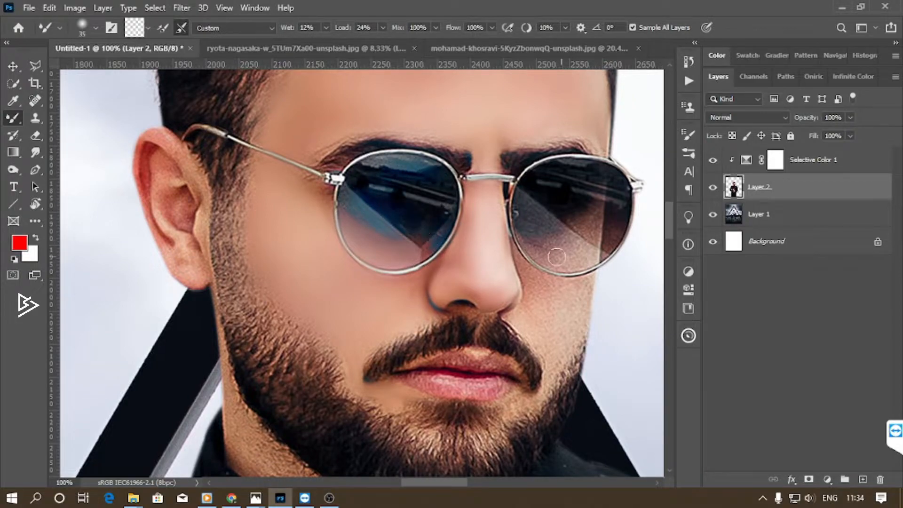
{"action": "mouse_move", "coordinate": [532, 204]}
{"action": "left_mouse_down"}
{"action": "mouse_move", "coordinate": [535, 187]}
{"action": "mouse_move", "coordinate": [603, 248]}
{"action": "mouse_move", "coordinate": [614, 207]}
{"action": "left_mouse_up"}
{"action": "key", "text": "bracketleft"}
{"action": "key", "text": "bracketleft"}
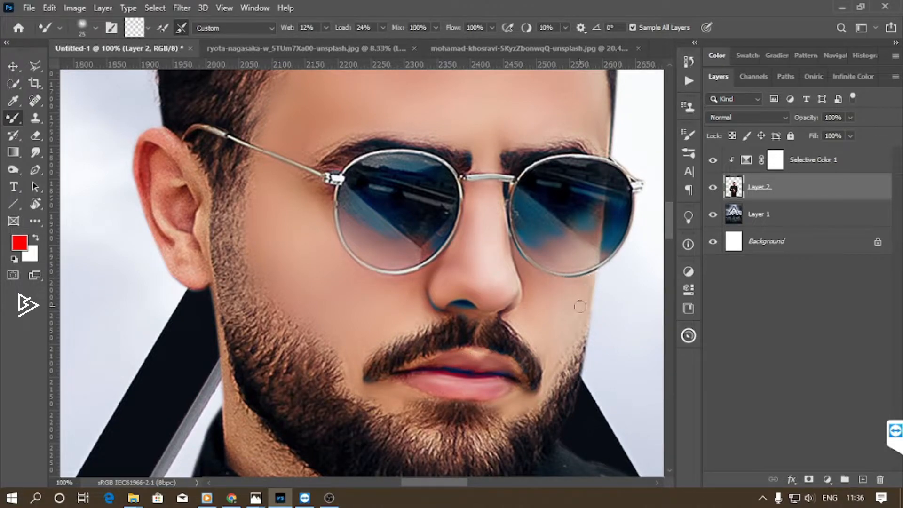
Smooth the skin of the man's ear with the Mixer Brush at size 25.
{"action": "left_click_drag", "start_coordinate": [399, 215], "coordinate": [562, 314]}
{"action": "key", "text": "ctrl+minus"}
{"action": "key", "text": "ctrl+minus"}
{"action": "key", "text": "ctrl+plus"}
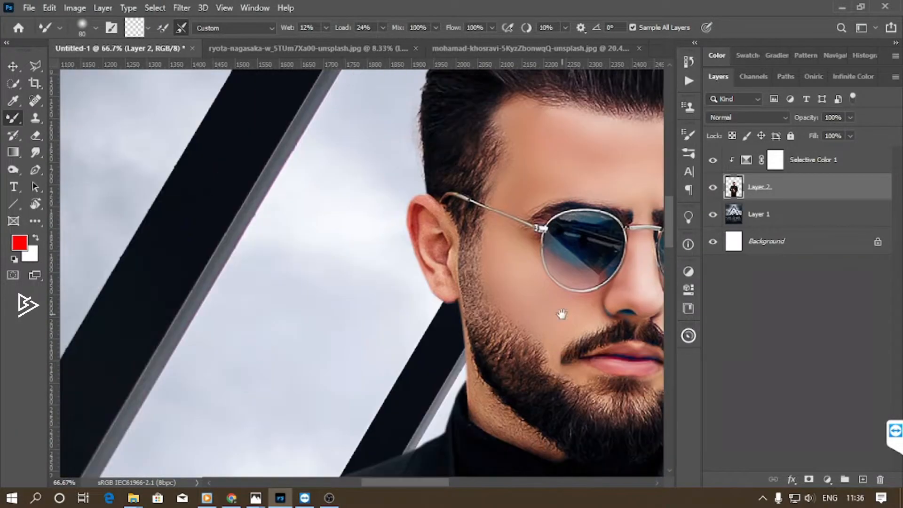
{"action": "key", "text": "ctrl+plus"}
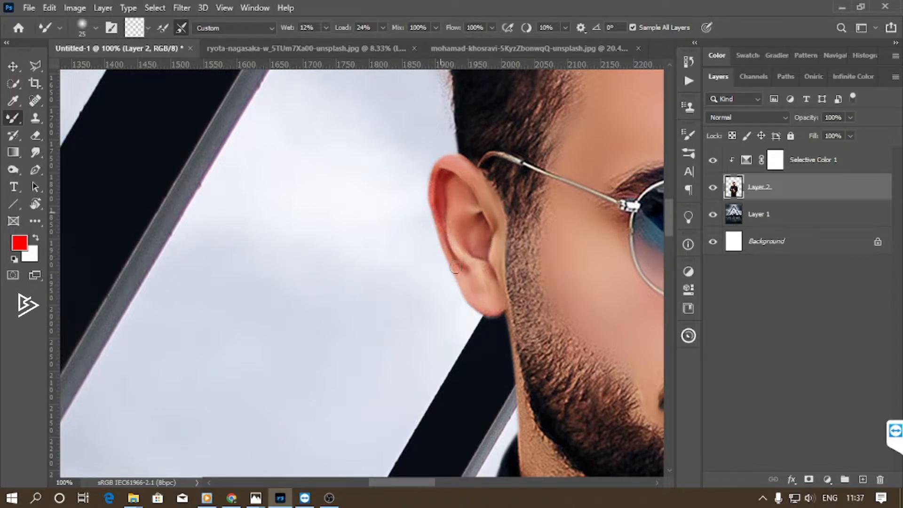
Smooth the neck skin between the beard and collar with the Mixer Brush at sizes 35 and 40.
{"action": "left_click_drag", "start_coordinate": [501, 306], "coordinate": [500, 175]}
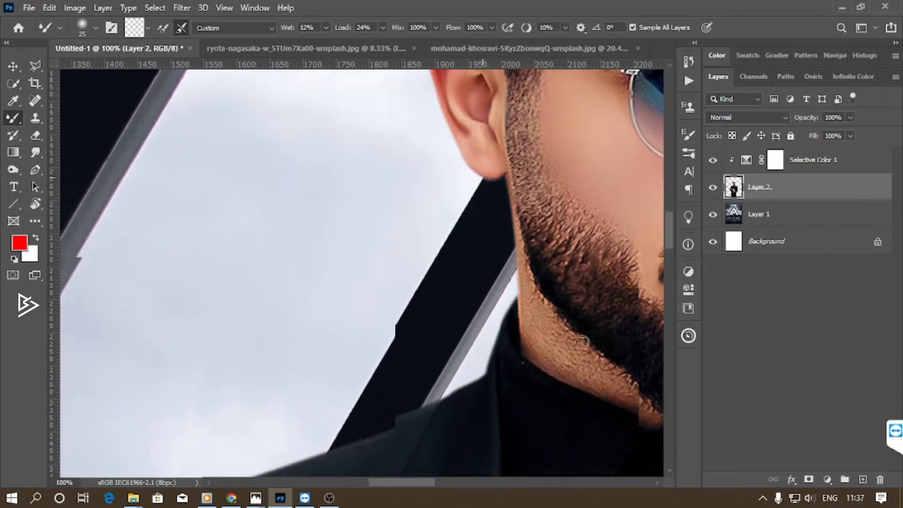
{"action": "left_click_drag", "start_coordinate": [583, 342], "coordinate": [471, 358]}
{"action": "key", "text": "]"}
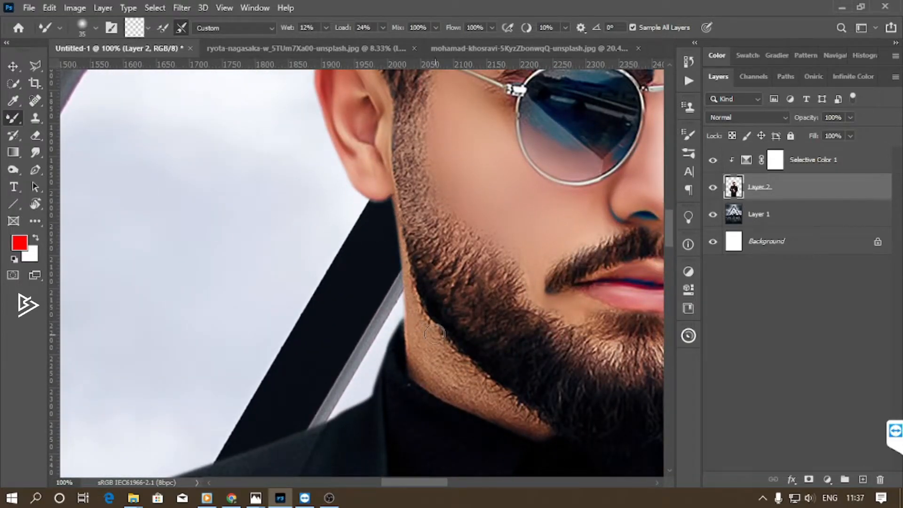
{"action": "key", "text": "]"}
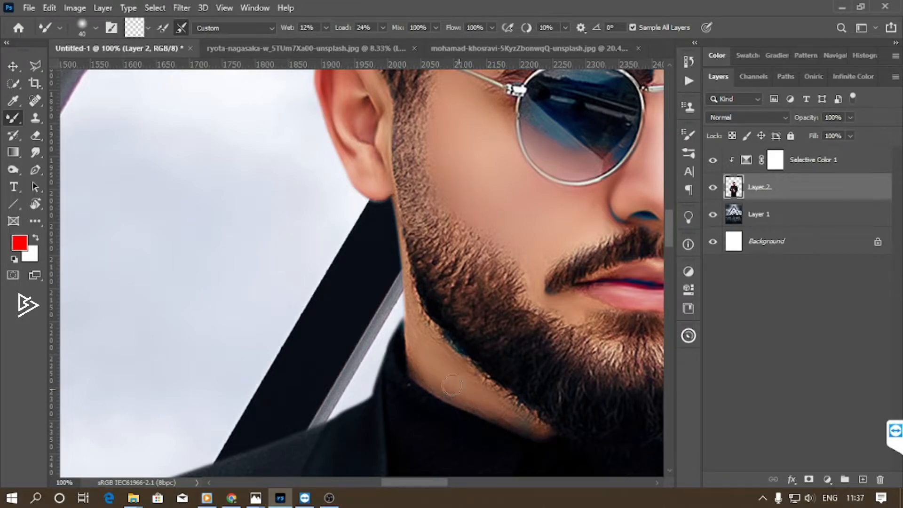
{"action": "scroll", "coordinate": [470, 395], "scroll_direction": "down", "scroll_amount": 1}
Refine the neck skin along the beard and collar edges with the Mixer Brush at size 15.
{"action": "key", "text": "ctrl+plus"}
{"action": "key", "text": "ctrl+plus"}
{"action": "left_click_drag", "start_coordinate": [414, 420], "coordinate": [296, 239]}
{"action": "key", "text": "["}
{"action": "key", "text": "["}
{"action": "key", "text": "["}
{"action": "key", "text": "["}
{"action": "key", "text": "["}
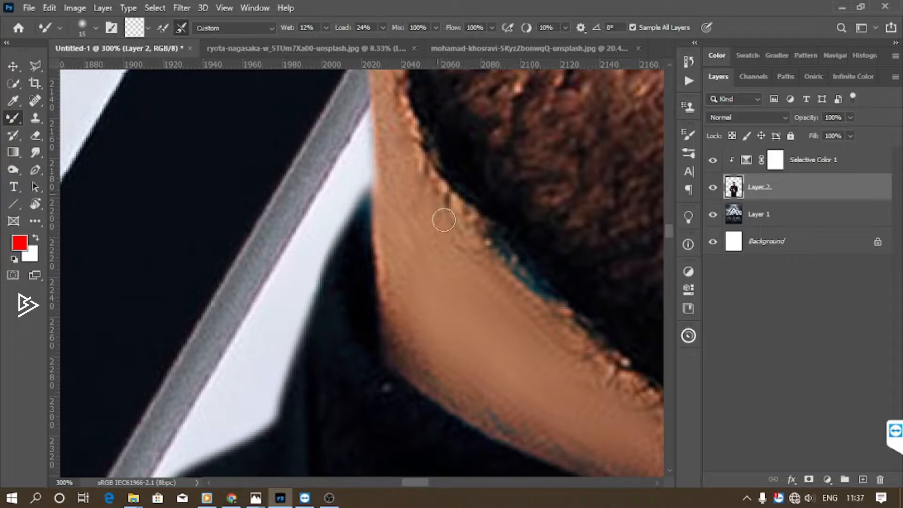
{"action": "left_click_drag", "start_coordinate": [562, 402], "coordinate": [448, 371]}
{"action": "left_click_drag", "start_coordinate": [404, 399], "coordinate": [289, 322]}
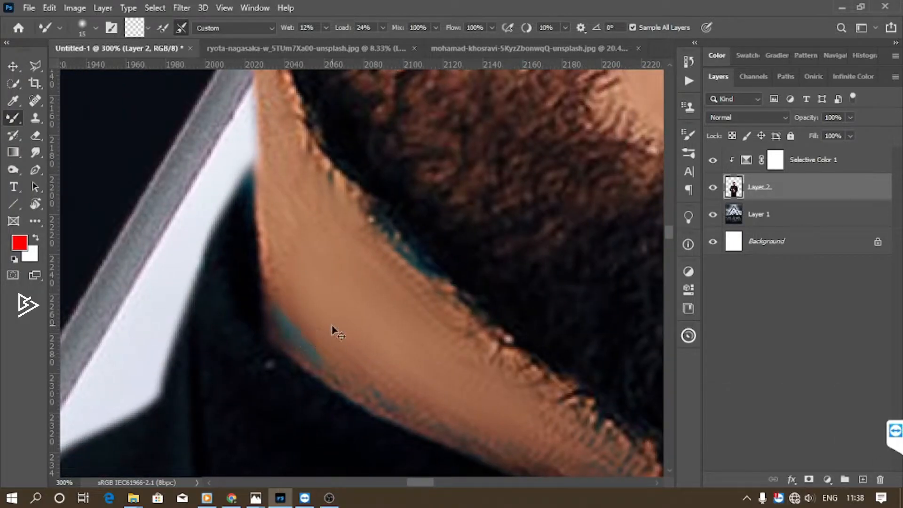
{"action": "left_click_drag", "start_coordinate": [444, 406], "coordinate": [289, 318]}
{"action": "left_click_drag", "start_coordinate": [254, 316], "coordinate": [472, 420]}
{"action": "mouse_move", "coordinate": [415, 311]}
{"action": "left_mouse_down"}
{"action": "mouse_move", "coordinate": [422, 333]}
{"action": "mouse_move", "coordinate": [506, 395]}
{"action": "left_mouse_up"}
Smooth the fingers of the lower hand with the Mixer Brush at size 50.
{"action": "key", "text": "ctrl+0"}
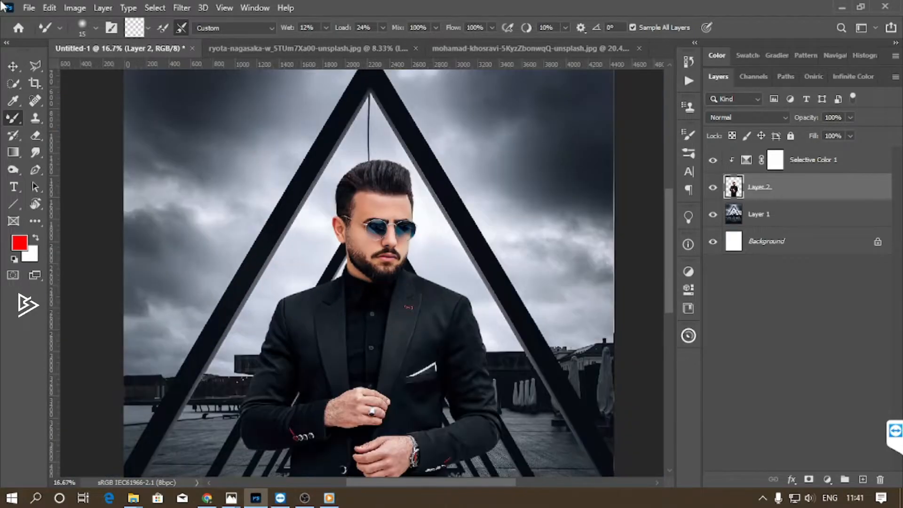
{"action": "key", "text": "ctrl+plus"}
{"action": "left_click_drag", "start_coordinate": [406, 333], "coordinate": [363, 94]}
{"action": "key", "text": "ctrl+plus"}
{"action": "key", "text": "ctrl+plus"}
{"action": "key", "text": "ctrl+plus"}
{"action": "left_click_drag", "start_coordinate": [327, 354], "coordinate": [431, 325]}
{"action": "key", "text": "bracketright"}
{"action": "key", "text": "bracketright"}
{"action": "key", "text": "bracketright"}
{"action": "key", "text": "bracketright"}
{"action": "key", "text": "bracketright"}
{"action": "key", "text": "bracketright"}
{"action": "key", "text": "bracketright"}
{"action": "key", "text": "bracketright"}
{"action": "key", "text": "bracketright"}
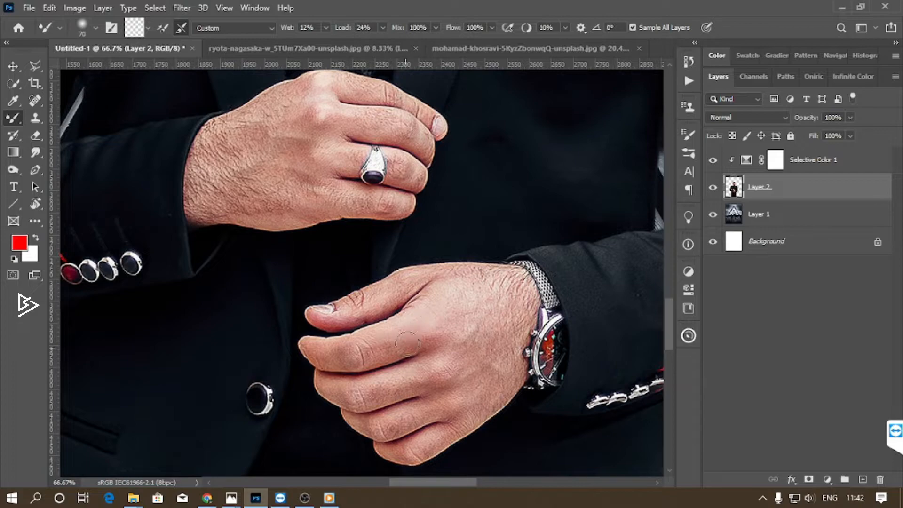
{"action": "key", "text": "bracketleft"}
{"action": "mouse_move", "coordinate": [413, 401]}
{"action": "left_mouse_down"}
{"action": "mouse_move", "coordinate": [421, 435]}
{"action": "mouse_move", "coordinate": [328, 387]}
{"action": "left_mouse_up"}
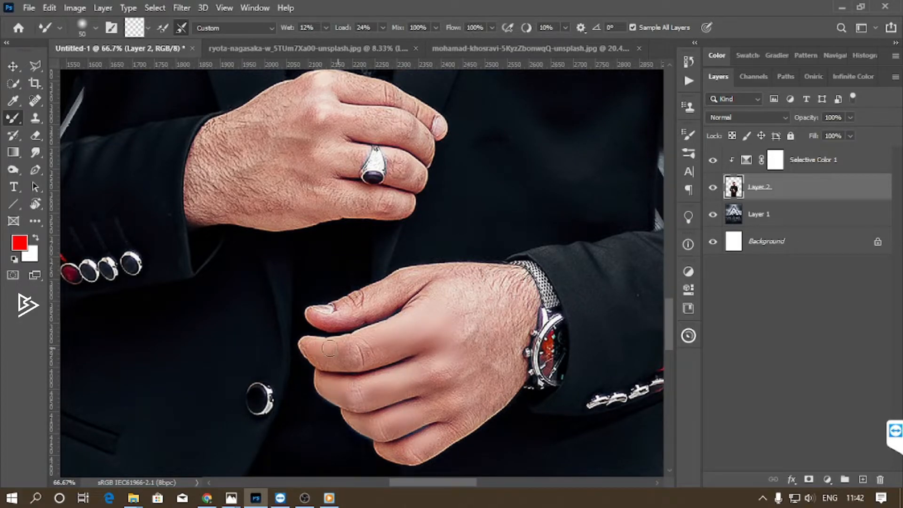
Smooth the back of the lower hand with the Mixer Brush at size 125.
{"action": "key", "text": "bracketright"}
{"action": "key", "text": "bracketright"}
{"action": "key", "text": "bracketright"}
{"action": "key", "text": "bracketright"}
{"action": "key", "text": "bracketright"}
{"action": "key", "text": "bracketright"}
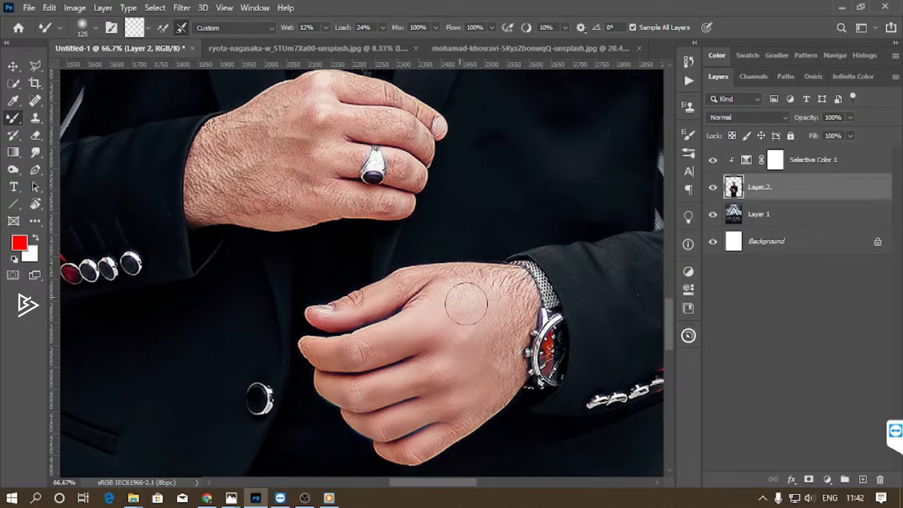
Smooth the skin of the upper hand with the ring using the Mixer Brush at size 80.
{"action": "scroll", "coordinate": [264, 212], "scroll_direction": "up", "scroll_amount": 2}
{"action": "key", "text": "bracketleft"}
{"action": "key", "text": "bracketleft"}
{"action": "key", "text": "bracketleft"}
{"action": "scroll", "coordinate": [490, 331], "scroll_direction": "up", "scroll_amount": 4}
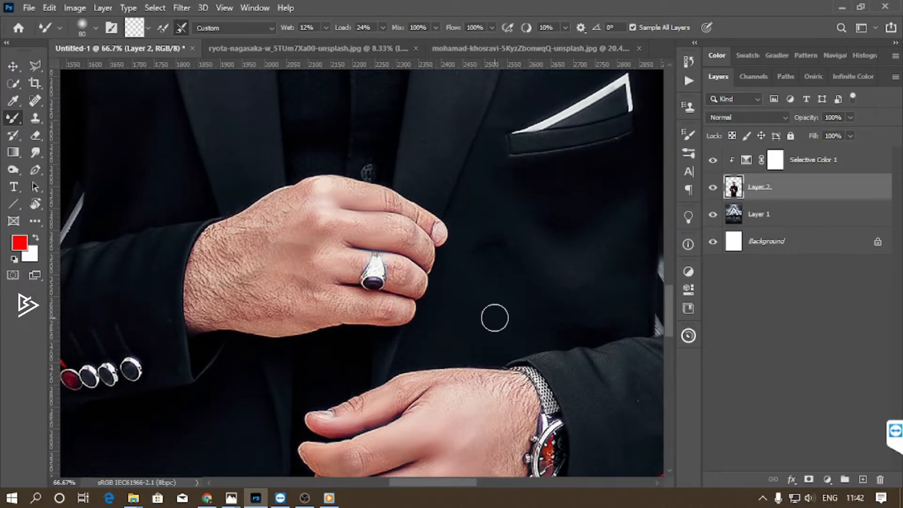
{"action": "scroll", "coordinate": [489, 331], "scroll_direction": "down", "scroll_amount": 5}
{"action": "key", "text": "ctrl+0"}
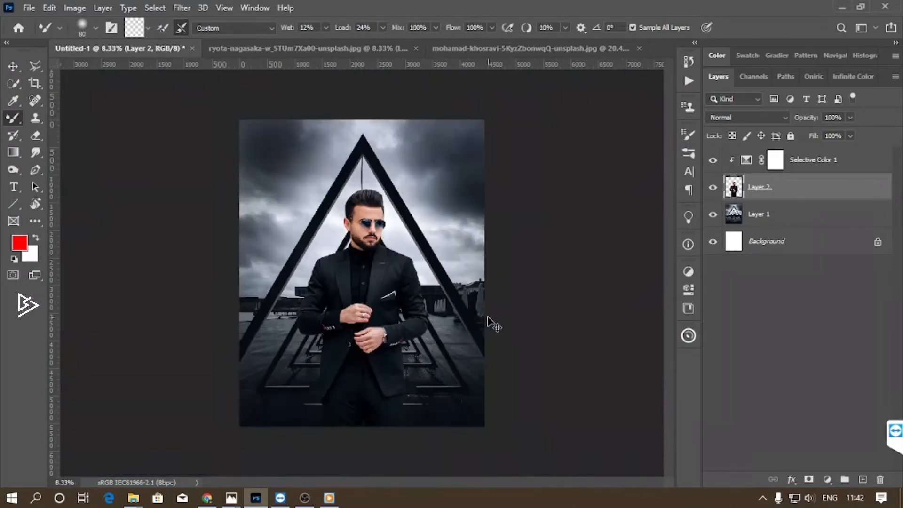
Add a new layer above Selective Color 1 in Soft Light mode and set the foreground colour to black.
{"action": "left_click", "coordinate": [834, 169]}
{"action": "left_click", "coordinate": [862, 479]}
{"action": "left_click", "coordinate": [747, 117]}
{"action": "left_click", "coordinate": [728, 287]}
{"action": "left_click", "coordinate": [19, 243]}
{"action": "left_click", "coordinate": [507, 259]}
{"action": "left_click", "coordinate": [805, 86]}
Switch to the regular Brush tool and set its flow to 3%.
{"action": "right_click", "coordinate": [13, 118]}
{"action": "left_click", "coordinate": [51, 117]}
{"action": "left_click_drag", "start_coordinate": [380, 28], "coordinate": [337, 32]}
{"action": "type", "text": "3"}
{"action": "key", "text": "Return"}
Paint soft black shading over the face and around the sunglasses on Layer 3 with brush sizes 70 and 90.
{"action": "key", "text": "ctrl+plus"}
{"action": "key", "text": "ctrl+plus"}
{"action": "key", "text": "ctrl+plus"}
{"action": "key", "text": "ctrl+plus"}
{"action": "mouse_move", "coordinate": [406, 91]}
{"action": "left_mouse_down"}
{"action": "mouse_move", "coordinate": [419, 343]}
{"action": "mouse_move", "coordinate": [407, 419]}
{"action": "left_mouse_up"}
{"action": "key", "text": "bracketleft"}
{"action": "key", "text": "bracketleft"}
{"action": "key", "text": "bracketleft"}
{"action": "key", "text": "bracketleft"}
{"action": "key", "text": "bracketleft"}
{"action": "key", "text": "bracketleft"}
{"action": "key", "text": "bracketleft"}
{"action": "key", "text": "bracketleft"}
{"action": "key", "text": "bracketleft"}
{"action": "key", "text": "bracketleft"}
{"action": "key", "text": "bracketleft"}
{"action": "key", "text": "bracketleft"}
{"action": "left_click_drag", "start_coordinate": [447, 262], "coordinate": [431, 311]}
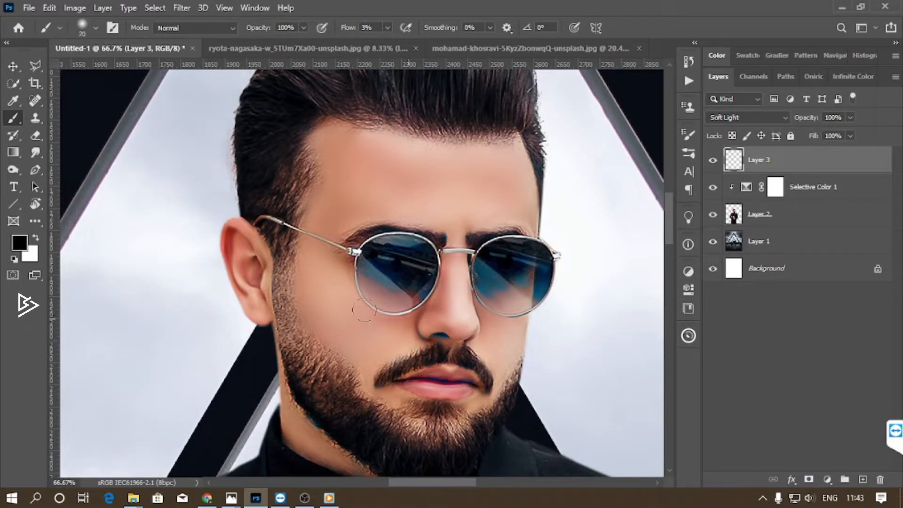
{"action": "scroll", "coordinate": [516, 308], "scroll_direction": "down", "scroll_amount": 5}
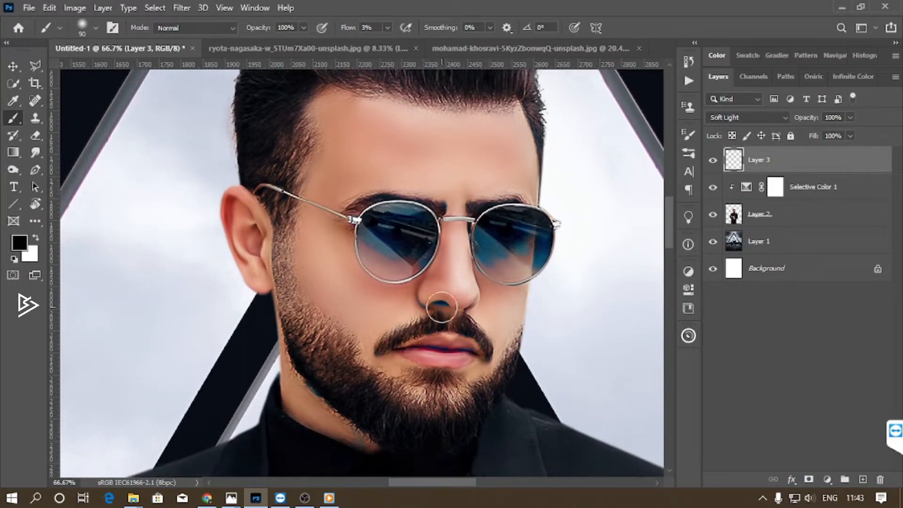
Deepen the shadows beside the nose and between the fingers of the lower hand with a size 60 black brush.
{"action": "key", "text": "bracketleft"}
{"action": "key", "text": "bracketleft"}
{"action": "key", "text": "bracketleft"}
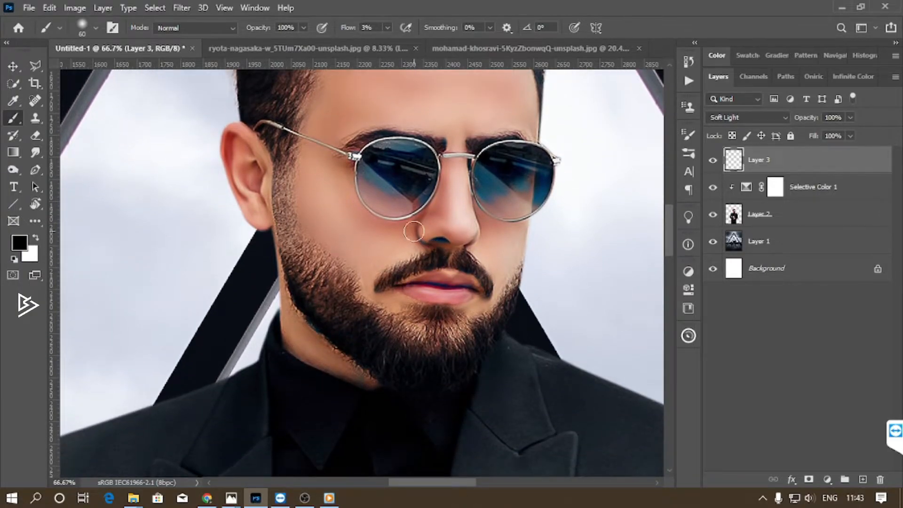
{"action": "scroll", "coordinate": [417, 232], "scroll_direction": "down", "scroll_amount": 15}
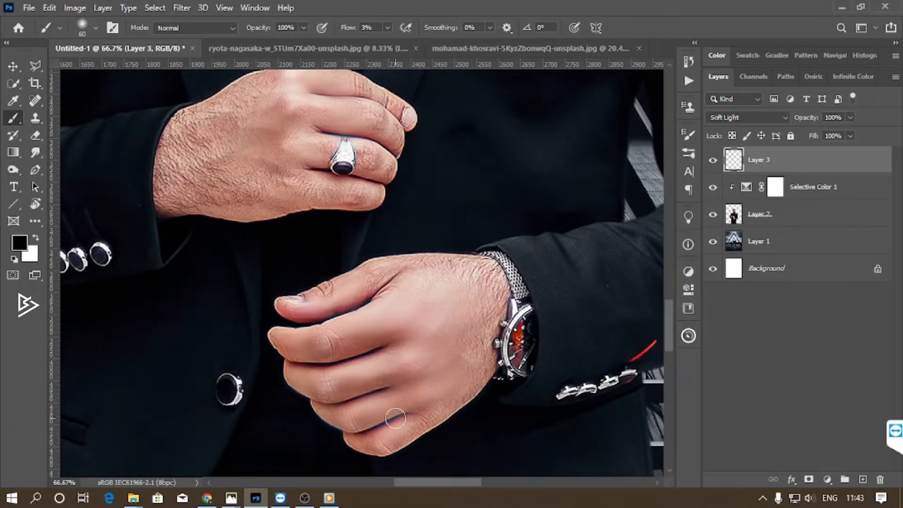
Paint white highlights on the cheeks, nose and lips with a size 70 brush on Layer 3.
{"action": "scroll", "coordinate": [367, 411], "scroll_direction": "up", "scroll_amount": 15}
{"action": "left_click", "coordinate": [36, 239]}
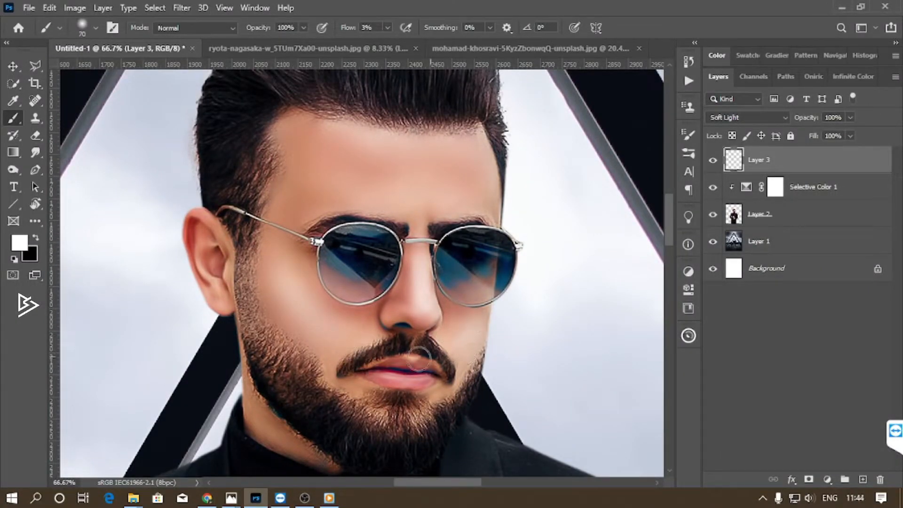
{"action": "scroll", "coordinate": [367, 236], "scroll_direction": "up", "scroll_amount": 2}
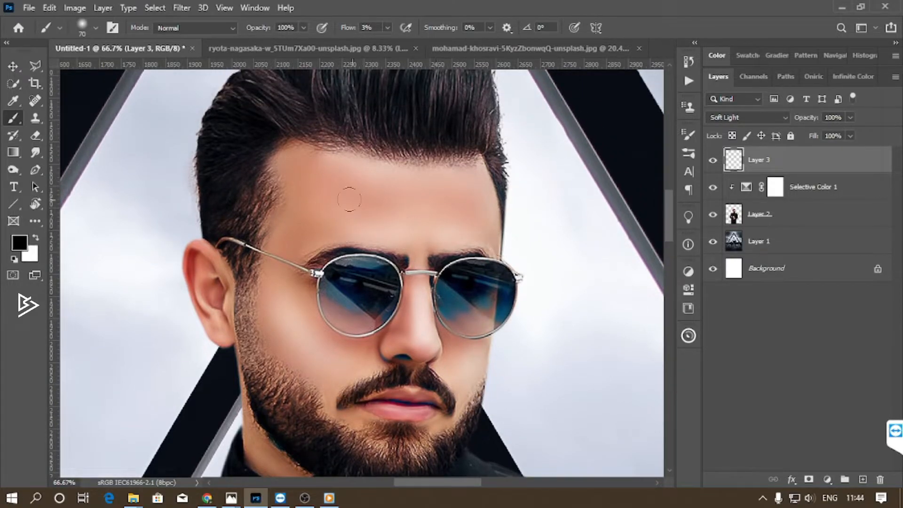
Undo the last brush stroke and shade the forehead with a size 150 black brush.
{"action": "key", "text": "ctrl+z"}
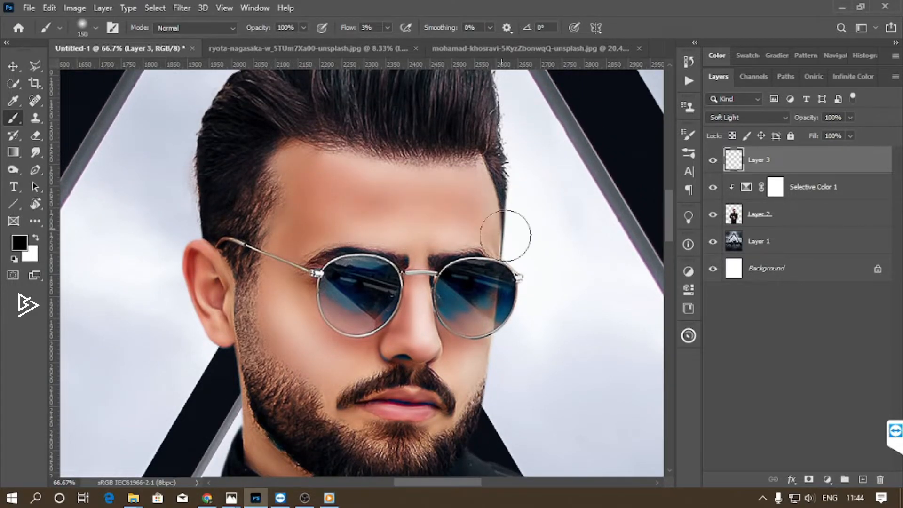
{"action": "key", "text": "ctrl+minus"}
{"action": "key", "text": "ctrl+minus"}
{"action": "key", "text": "ctrl+plus"}
{"action": "key", "text": "ctrl+plus"}
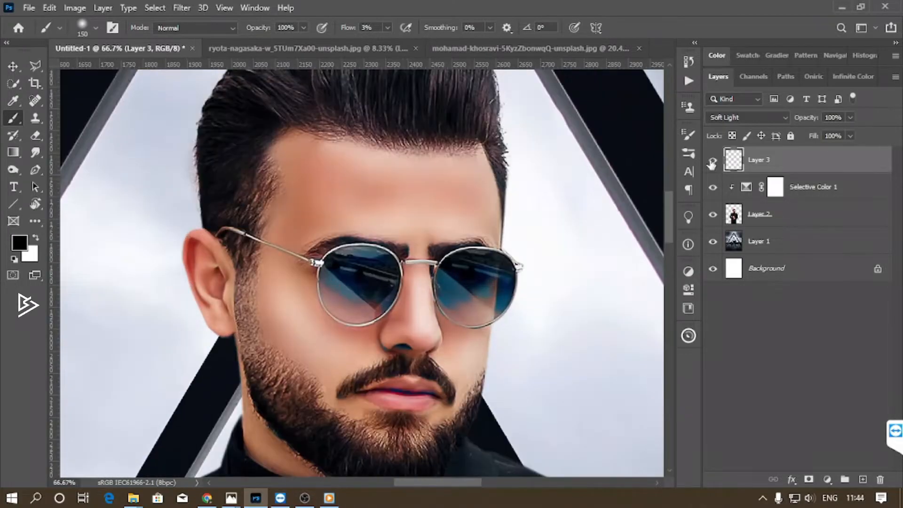
Soften the shading on Layer 3 with the Eraser at 8% flow, comparing the face with the layer hidden and shown.
{"action": "key", "text": "e"}
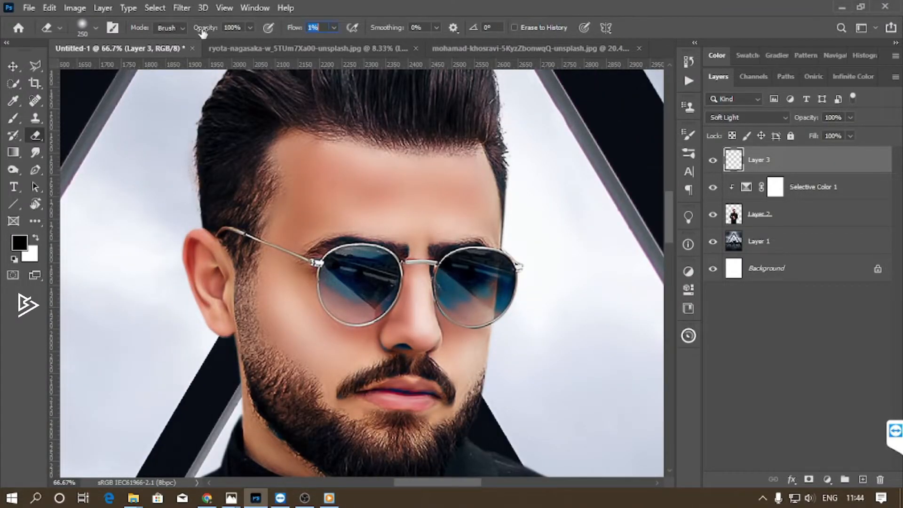
{"action": "key", "text": "ctrl+minus"}
{"action": "key", "text": "ctrl+minus"}
{"action": "key", "text": "ctrl+minus"}
{"action": "left_click", "coordinate": [712, 160]}
{"action": "left_click", "coordinate": [711, 162]}
{"action": "left_click_drag", "start_coordinate": [493, 189], "coordinate": [528, 267]}
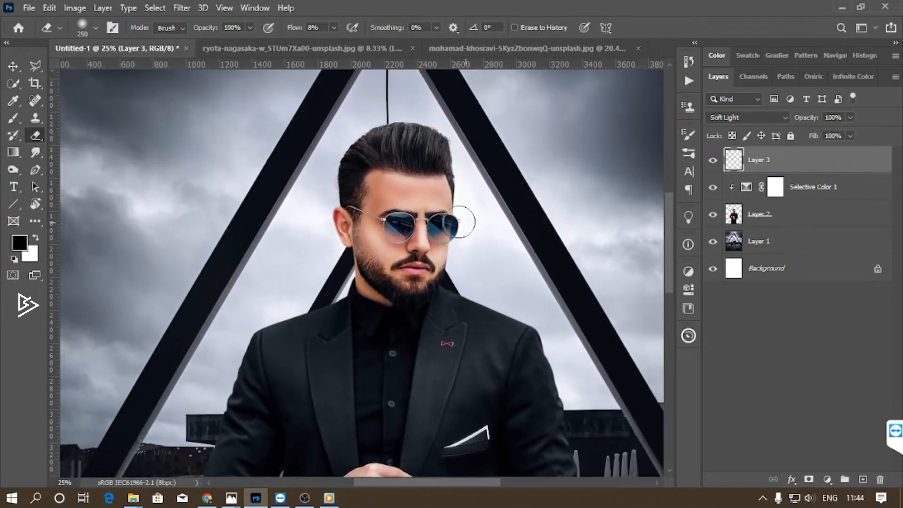
Touch up the highlights on the back and fingers of the lower hand with a size 50 white brush.
{"action": "scroll", "coordinate": [530, 185], "scroll_direction": "down", "scroll_amount": 5}
{"action": "key", "text": "ctrl+plus"}
{"action": "key", "text": "ctrl+plus"}
{"action": "key", "text": "b"}
{"action": "key", "text": "x"}
{"action": "key", "text": "bracketleft"}
{"action": "scroll", "coordinate": [404, 351], "scroll_direction": "down", "scroll_amount": 2}
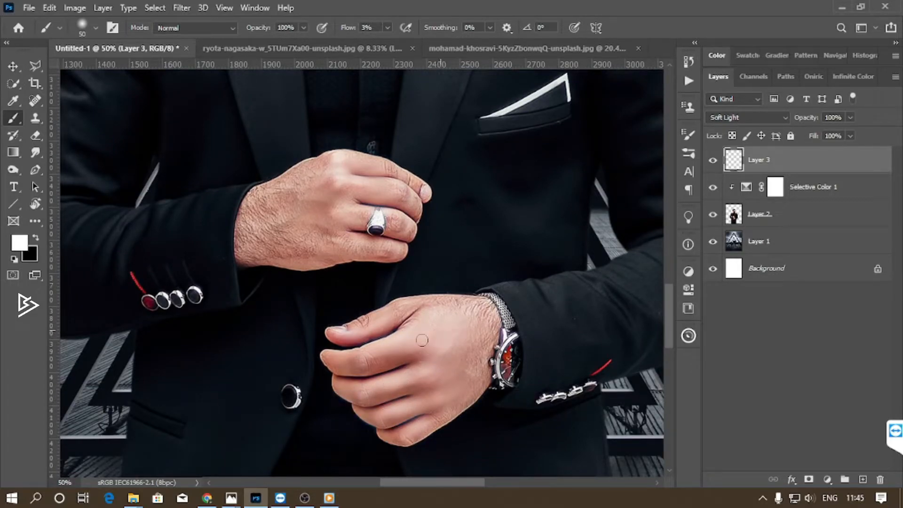
{"action": "scroll", "coordinate": [356, 241], "scroll_direction": "up", "scroll_amount": 1}
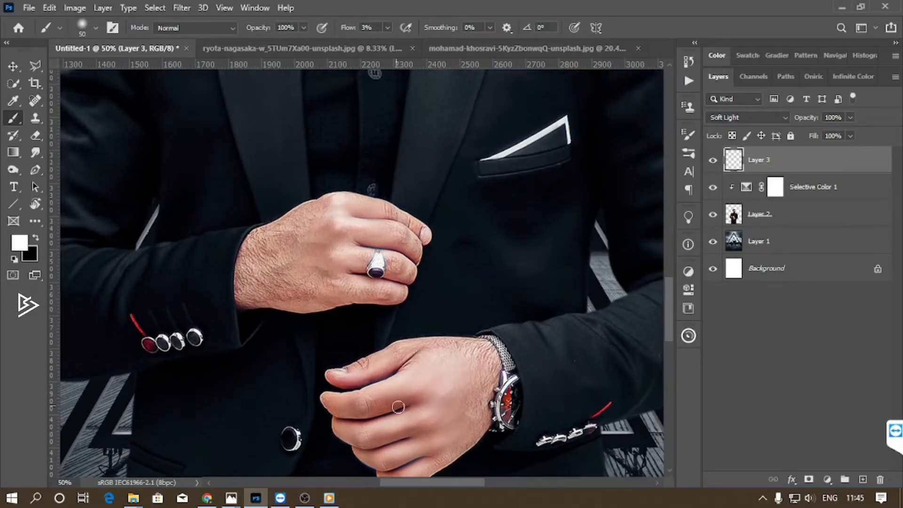
Add a new empty layer directly above the triangle background on Layer 1.
{"action": "key", "text": "ctrl+minus"}
{"action": "key", "text": "ctrl+minus"}
{"action": "key", "text": "ctrl+minus"}
{"action": "key", "text": "ctrl+minus"}
{"action": "key", "text": "ctrl+minus"}
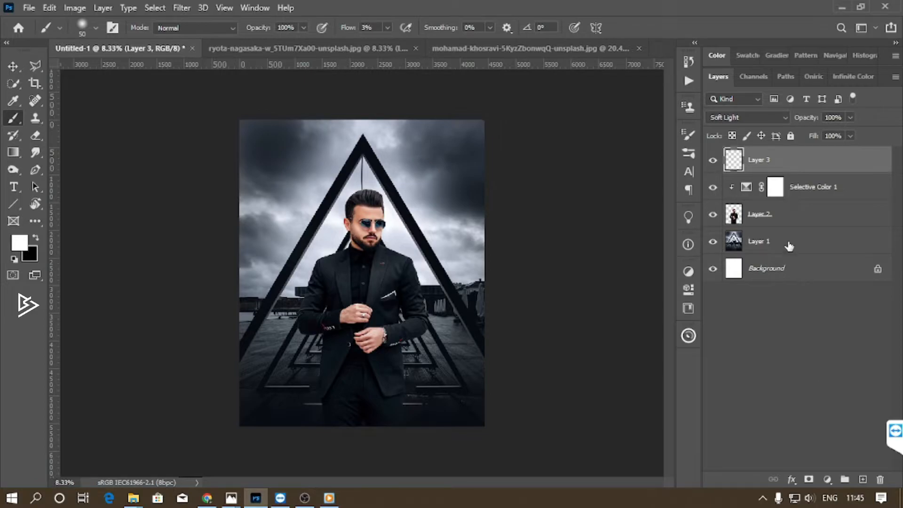
{"action": "left_click", "coordinate": [799, 241]}
{"action": "left_click", "coordinate": [862, 479]}
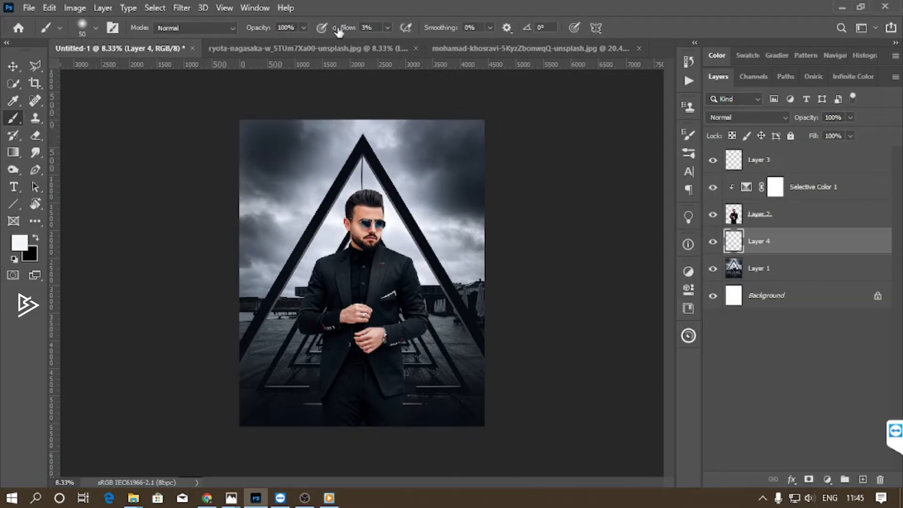
{"action": "key", "text": "bracketright"}
{"action": "left_click_drag", "start_coordinate": [799, 188], "coordinate": [791, 186]}
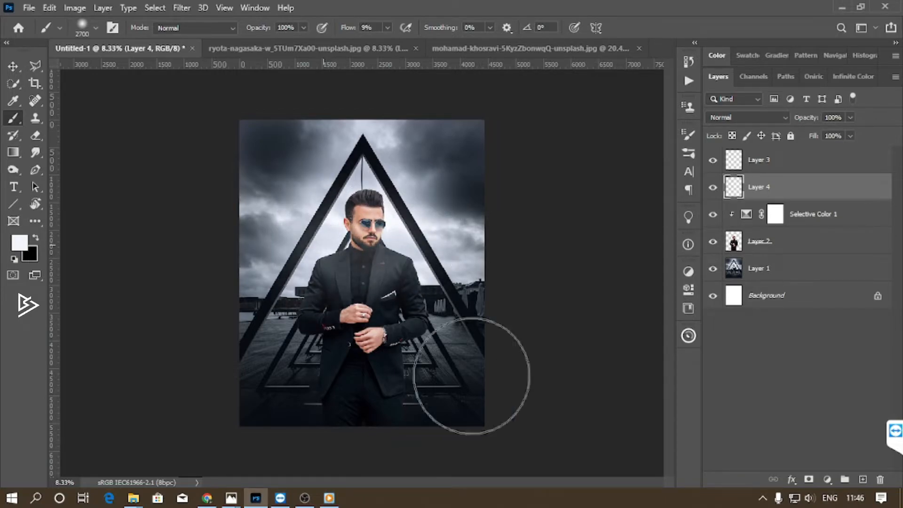
{"action": "key", "text": "ctrl+z"}
{"action": "key", "text": "ctrl+z"}
Add a layer above Selective Color 1, set it to Linear Dodge (Add) and clip it to the man.
{"action": "key", "text": "ctrl+plus"}
{"action": "key", "text": "ctrl+plus"}
{"action": "key", "text": "ctrl+plus"}
{"action": "left_click_drag", "start_coordinate": [446, 326], "coordinate": [433, 399]}
{"action": "left_click", "coordinate": [837, 188]}
{"action": "left_click", "coordinate": [862, 479]}
{"action": "left_click", "coordinate": [747, 118]}
{"action": "left_click", "coordinate": [754, 251]}
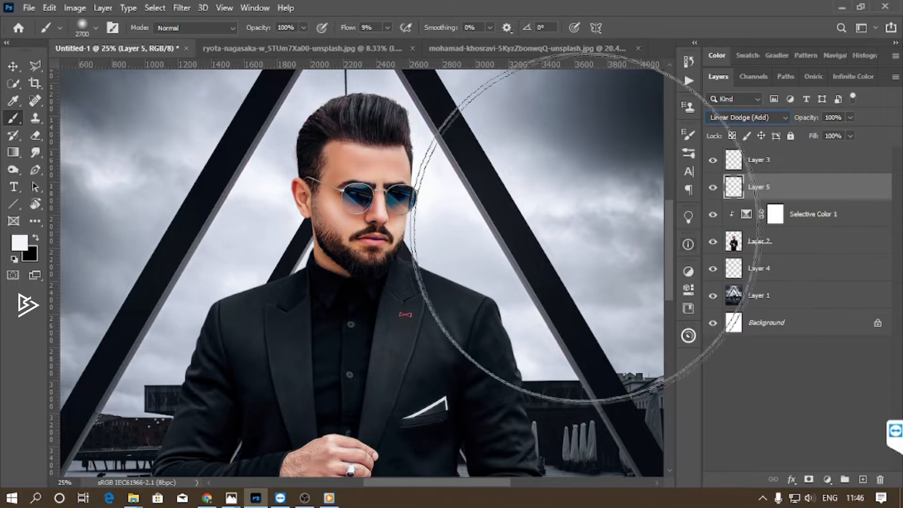
{"action": "key", "text": "i"}
{"action": "key", "text": "b"}
{"action": "key", "text": "ctrl+alt+g"}
Paint a pale rim light along the pocket-square-side shoulder on Layer 5 with a size 60 brush at 45% flow.
{"action": "scroll", "coordinate": [430, 279], "scroll_direction": "up", "scroll_amount": 2}
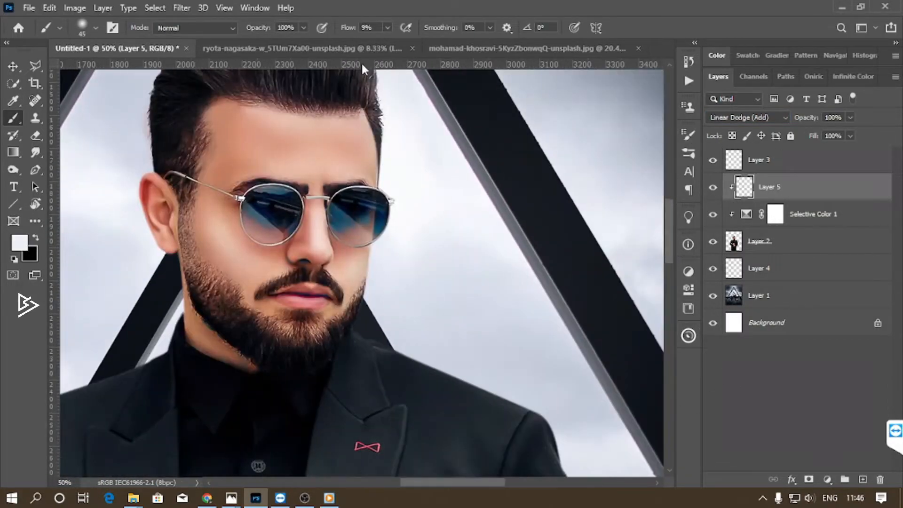
{"action": "left_click", "coordinate": [469, 354]}
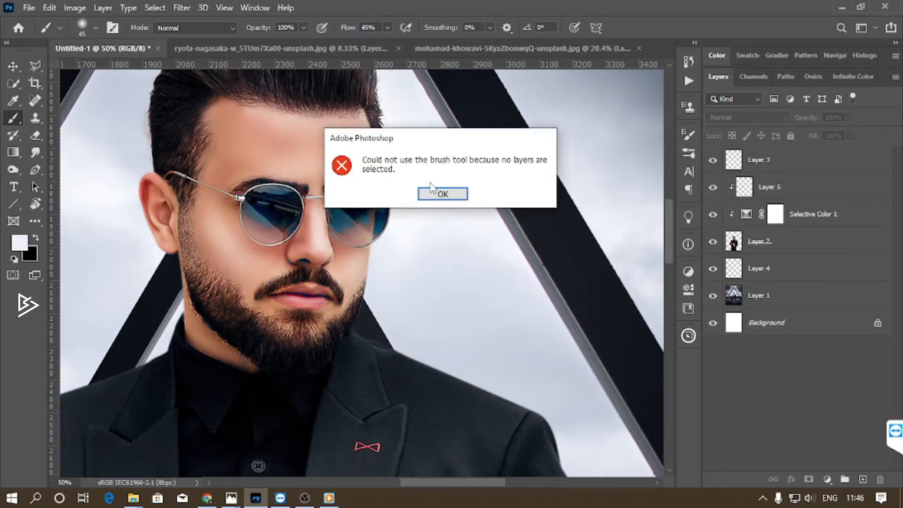
{"action": "left_click", "coordinate": [439, 194]}
{"action": "left_click_drag", "start_coordinate": [394, 343], "coordinate": [574, 422]}
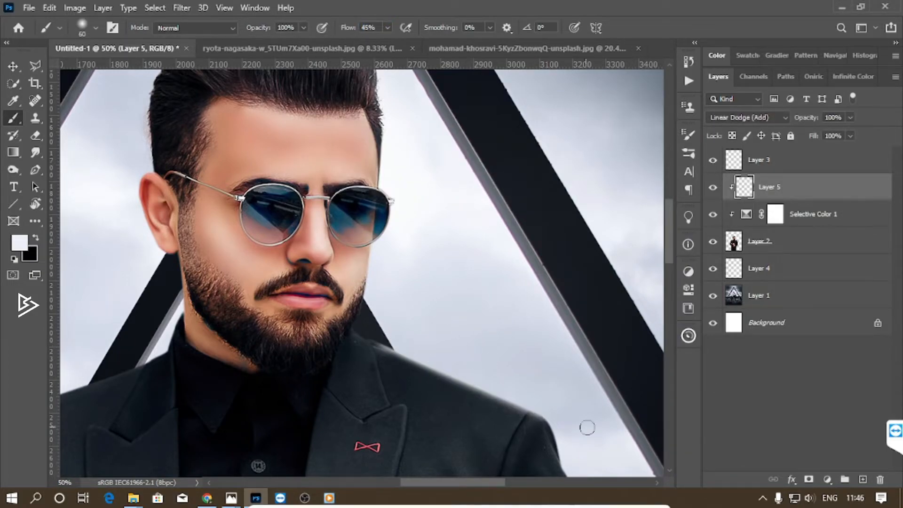
{"action": "left_click_drag", "start_coordinate": [361, 329], "coordinate": [410, 361]}
Continue the rim light down the outer sleeve of the watch arm and around its elbow.
{"action": "left_click_drag", "start_coordinate": [568, 489], "coordinate": [404, 318]}
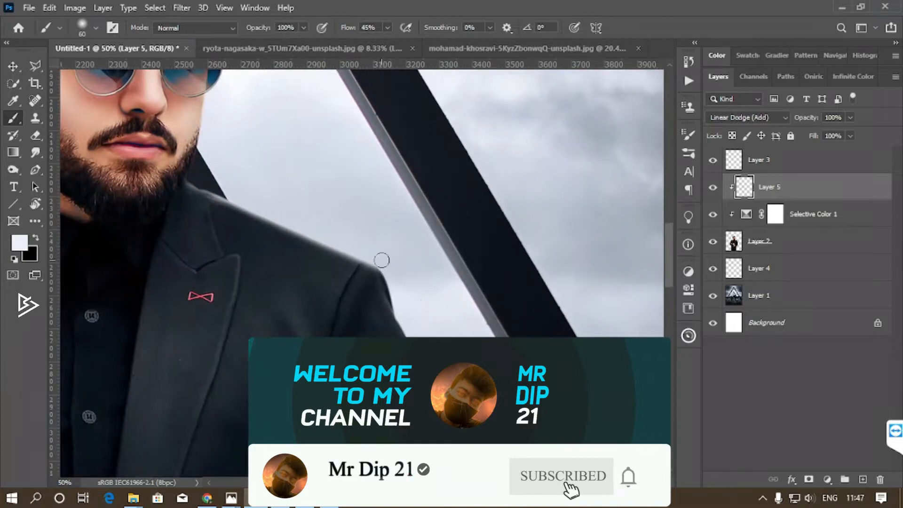
{"action": "left_click_drag", "start_coordinate": [440, 447], "coordinate": [400, 290]}
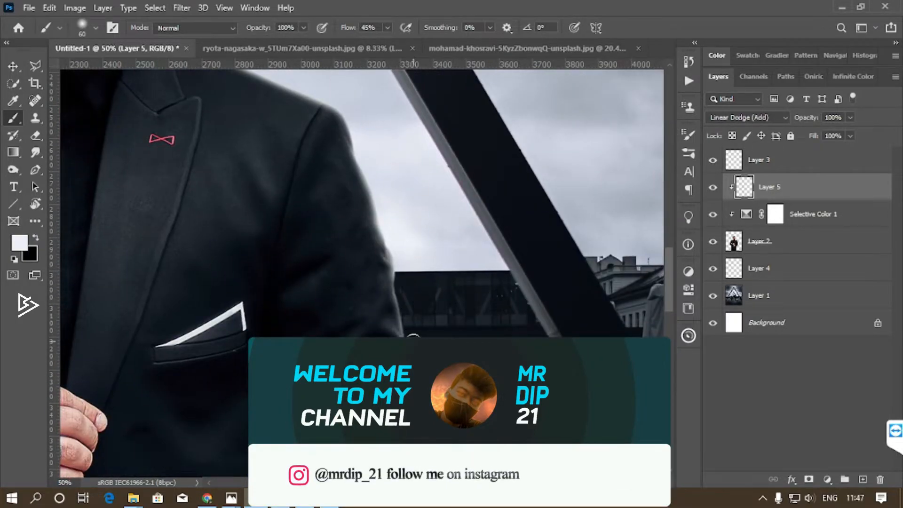
{"action": "left_click_drag", "start_coordinate": [429, 417], "coordinate": [408, 328]}
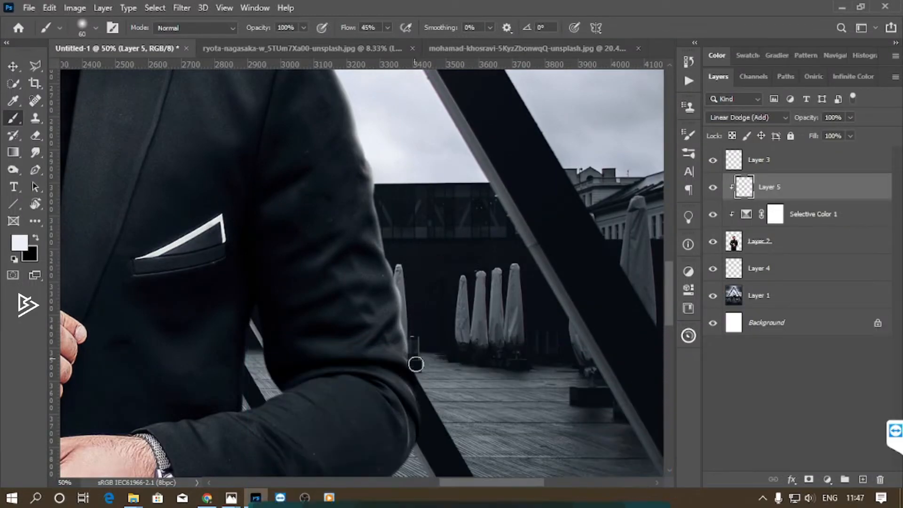
{"action": "left_click_drag", "start_coordinate": [426, 403], "coordinate": [444, 337]}
{"action": "left_click_drag", "start_coordinate": [439, 407], "coordinate": [467, 312]}
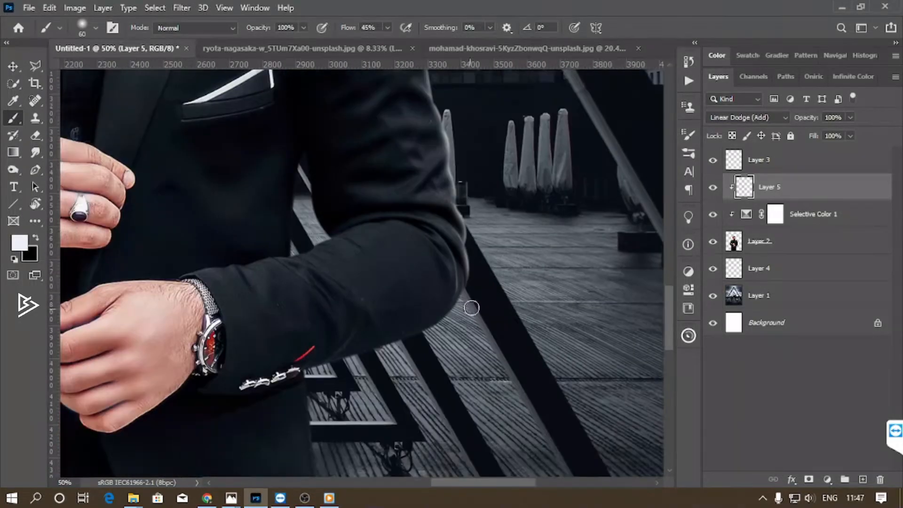
{"action": "scroll", "coordinate": [473, 290], "scroll_direction": "up", "scroll_amount": 1}
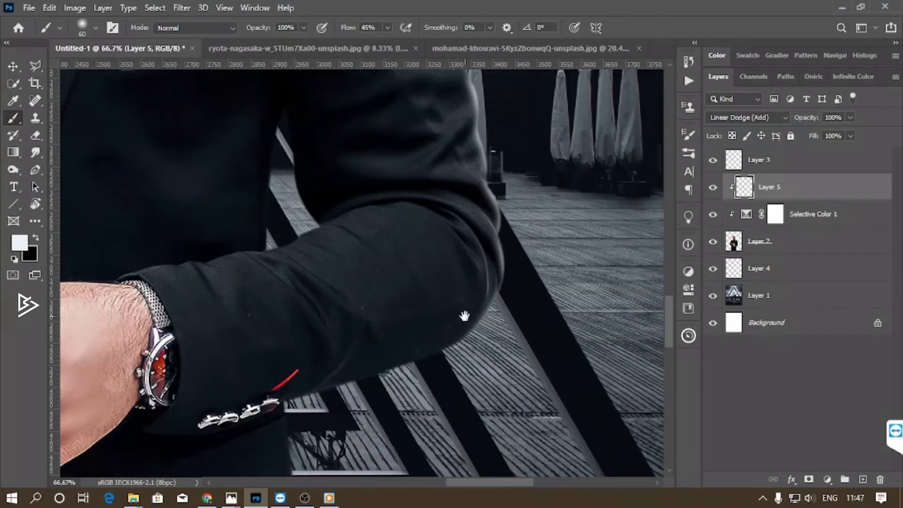
{"action": "left_click_drag", "start_coordinate": [416, 319], "coordinate": [480, 385]}
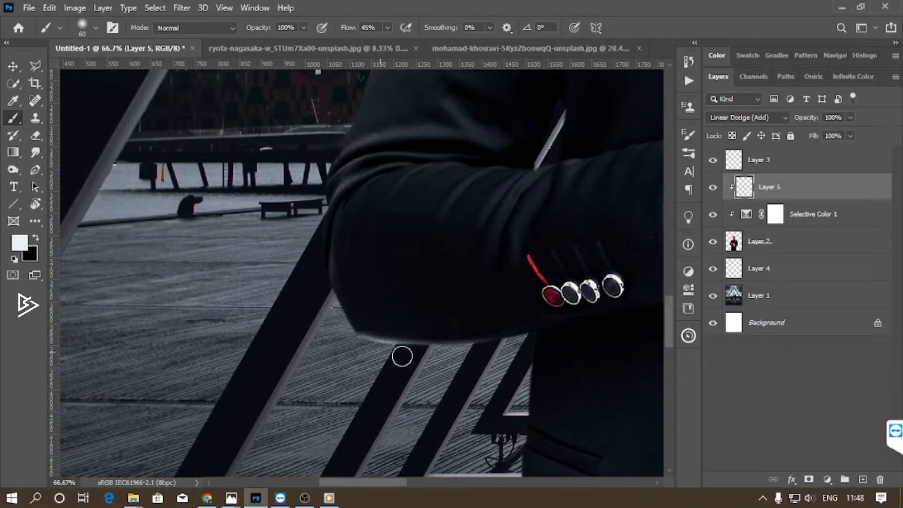
Paint the rim light along the outer sleeve of the ring-hand arm, from the elbow up to the shoulder.
{"action": "scroll", "coordinate": [438, 381], "scroll_direction": "up", "scroll_amount": 2}
{"action": "scroll", "coordinate": [371, 371], "scroll_direction": "up", "scroll_amount": 2}
{"action": "scroll", "coordinate": [345, 317], "scroll_direction": "up", "scroll_amount": 3}
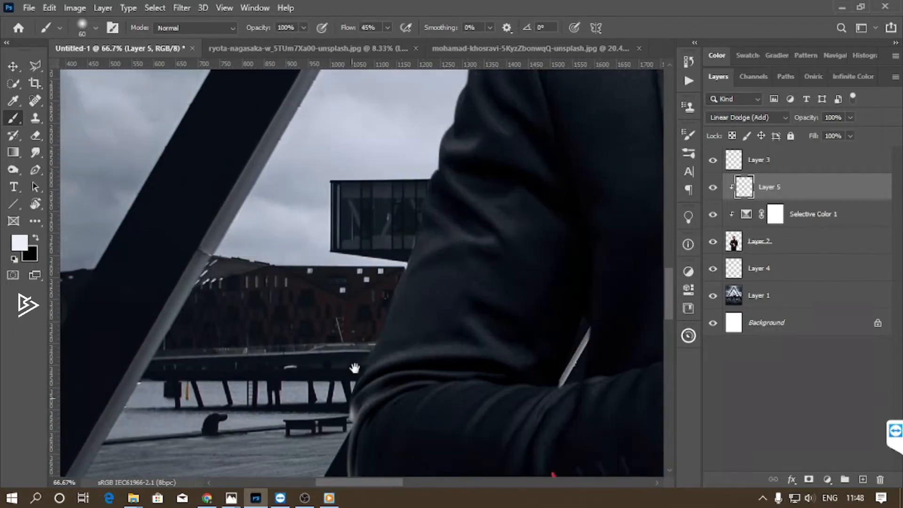
{"action": "scroll", "coordinate": [386, 301], "scroll_direction": "up", "scroll_amount": 3}
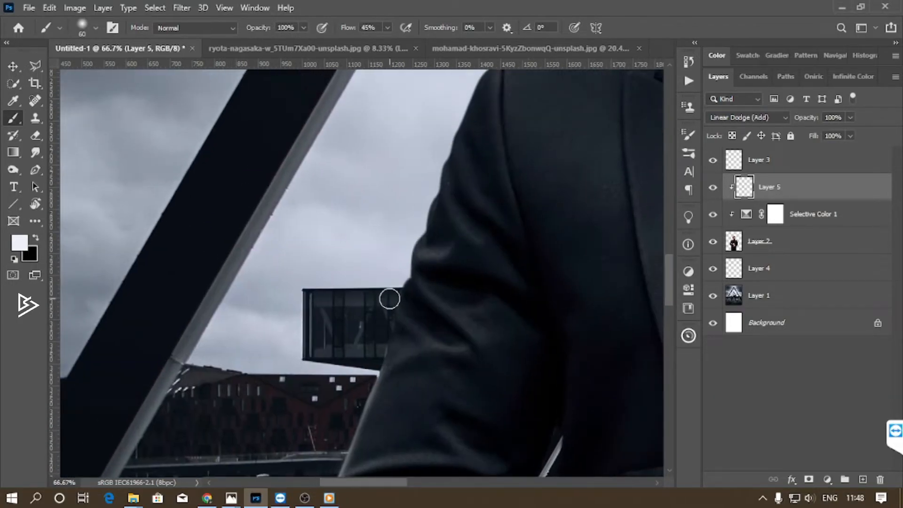
{"action": "scroll", "coordinate": [381, 324], "scroll_direction": "up", "scroll_amount": 4}
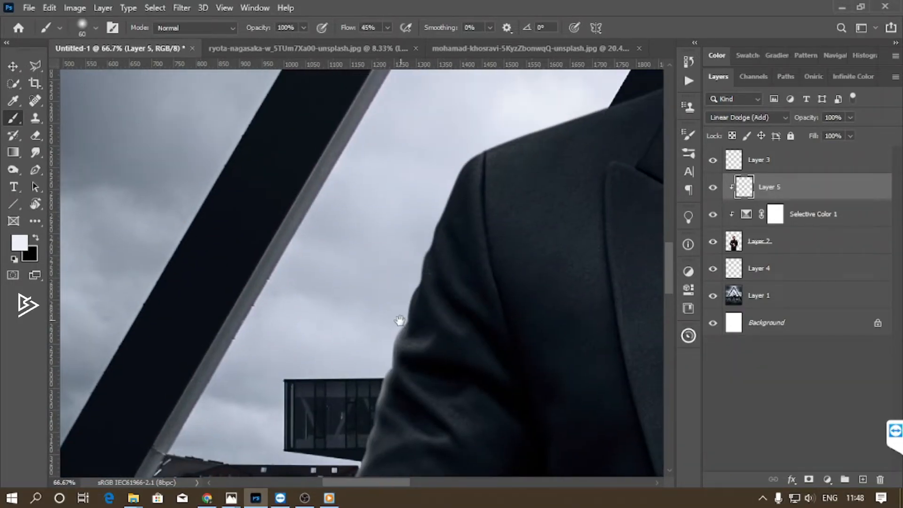
{"action": "scroll", "coordinate": [394, 333], "scroll_direction": "up", "scroll_amount": 3}
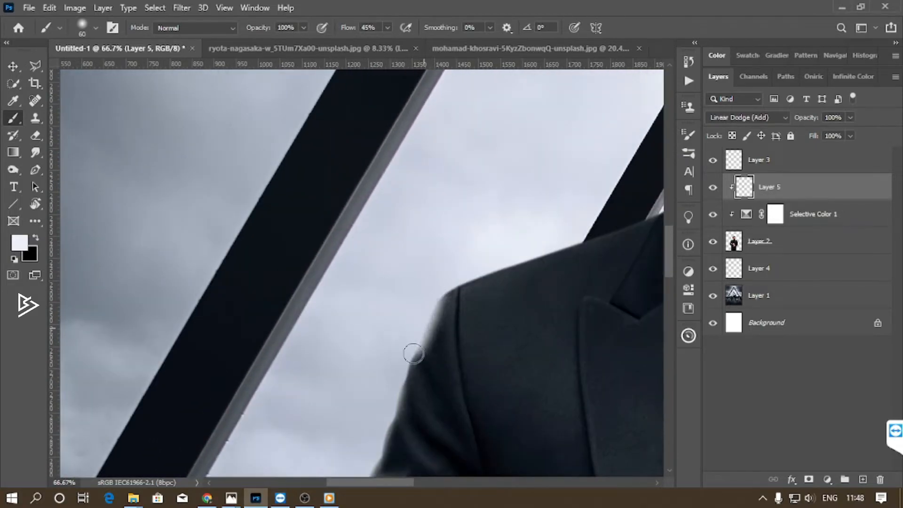
Extend the rim light across the top of the ring-side shoulder towards the collar, undoing one stray stroke.
{"action": "left_click_drag", "start_coordinate": [560, 237], "coordinate": [497, 313]}
{"action": "left_click_drag", "start_coordinate": [604, 288], "coordinate": [566, 299]}
{"action": "key", "text": "ctrl+z"}
{"action": "mouse_move", "coordinate": [359, 379]}
{"action": "left_mouse_down"}
{"action": "mouse_move", "coordinate": [421, 344]}
{"action": "mouse_move", "coordinate": [572, 291]}
{"action": "mouse_move", "coordinate": [549, 289]}
{"action": "mouse_move", "coordinate": [548, 278]}
{"action": "left_mouse_up"}
{"action": "left_click_drag", "start_coordinate": [549, 274], "coordinate": [533, 282]}
{"action": "left_click_drag", "start_coordinate": [321, 376], "coordinate": [522, 293]}
{"action": "mouse_move", "coordinate": [538, 265]}
{"action": "left_mouse_down"}
{"action": "mouse_move", "coordinate": [413, 341]}
{"action": "mouse_move", "coordinate": [373, 378]}
{"action": "left_mouse_up"}
{"action": "left_click_drag", "start_coordinate": [425, 359], "coordinate": [245, 437]}
Paint rim light around the gap between the watch arm and jacket, trimming it with a size 70 Eraser at 50% flow.
{"action": "left_click_drag", "start_coordinate": [526, 437], "coordinate": [329, 141]}
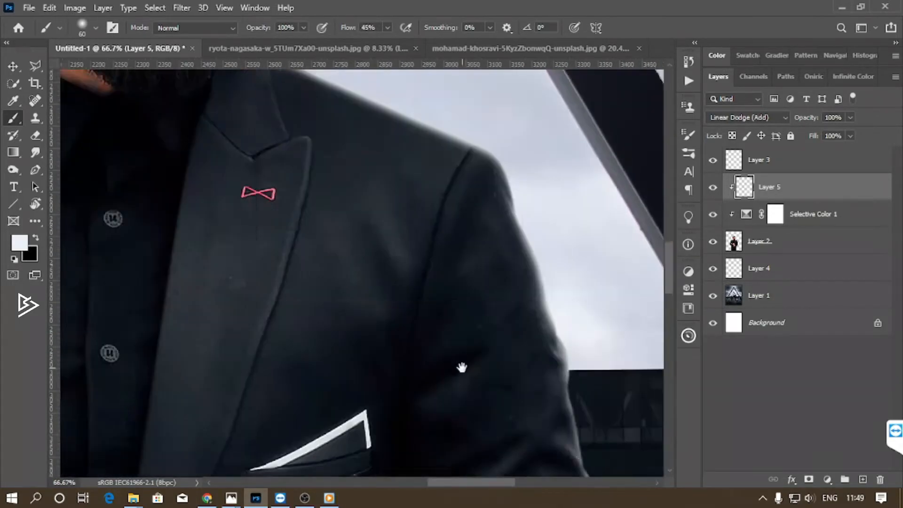
{"action": "left_click_drag", "start_coordinate": [457, 362], "coordinate": [460, 117]}
{"action": "left_click_drag", "start_coordinate": [486, 310], "coordinate": [479, 391]}
{"action": "mouse_move", "coordinate": [421, 318]}
{"action": "left_mouse_down"}
{"action": "mouse_move", "coordinate": [410, 389]}
{"action": "mouse_move", "coordinate": [408, 459]}
{"action": "left_mouse_up"}
{"action": "key", "text": "e"}
{"action": "left_click_drag", "start_coordinate": [428, 291], "coordinate": [425, 312]}
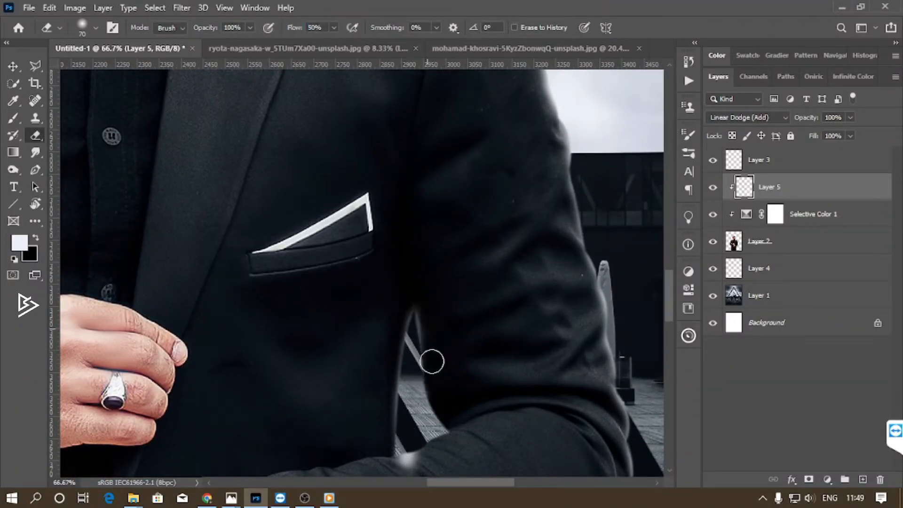
{"action": "mouse_move", "coordinate": [426, 388]}
{"action": "left_mouse_down"}
{"action": "mouse_move", "coordinate": [415, 475]}
{"action": "mouse_move", "coordinate": [460, 298]}
{"action": "left_mouse_up"}
Paint the rim light down the watch-side edge of the jacket and along the trouser leg below it.
{"action": "key", "text": "b"}
{"action": "mouse_move", "coordinate": [427, 359]}
{"action": "left_mouse_down"}
{"action": "mouse_move", "coordinate": [396, 245]}
{"action": "mouse_move", "coordinate": [403, 302]}
{"action": "left_mouse_up"}
{"action": "scroll", "coordinate": [411, 403], "scroll_direction": "down", "scroll_amount": 3}
{"action": "left_click_drag", "start_coordinate": [411, 402], "coordinate": [413, 268]}
{"action": "left_click_drag", "start_coordinate": [379, 237], "coordinate": [395, 341]}
{"action": "mouse_move", "coordinate": [415, 430]}
{"action": "left_mouse_down"}
{"action": "mouse_move", "coordinate": [431, 313]}
{"action": "mouse_move", "coordinate": [401, 211]}
{"action": "mouse_move", "coordinate": [394, 347]}
{"action": "left_mouse_up"}
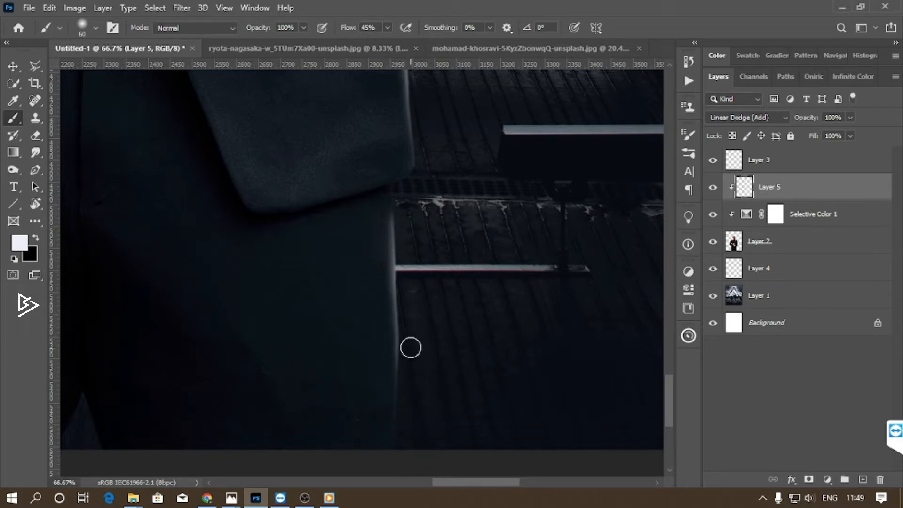
Paint a rim light along the ring-side trouser leg, undoing the unwanted strokes.
{"action": "scroll", "coordinate": [411, 252], "scroll_direction": "up", "scroll_amount": 2}
{"action": "scroll", "coordinate": [500, 369], "scroll_direction": "left", "scroll_amount": 8}
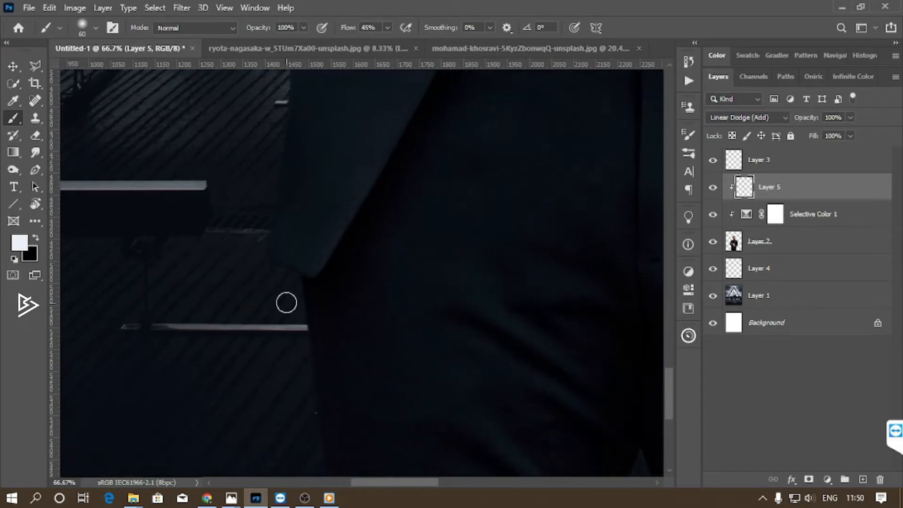
{"action": "scroll", "coordinate": [288, 253], "scroll_direction": "down", "scroll_amount": 3}
{"action": "key", "text": "ctrl+z"}
{"action": "mouse_move", "coordinate": [285, 222]}
{"action": "left_mouse_down"}
{"action": "mouse_move", "coordinate": [283, 460]}
{"action": "mouse_move", "coordinate": [296, 330]}
{"action": "mouse_move", "coordinate": [304, 497]}
{"action": "left_mouse_up"}
{"action": "key", "text": "ctrl+z"}
{"action": "left_click_drag", "start_coordinate": [282, 310], "coordinate": [329, 461]}
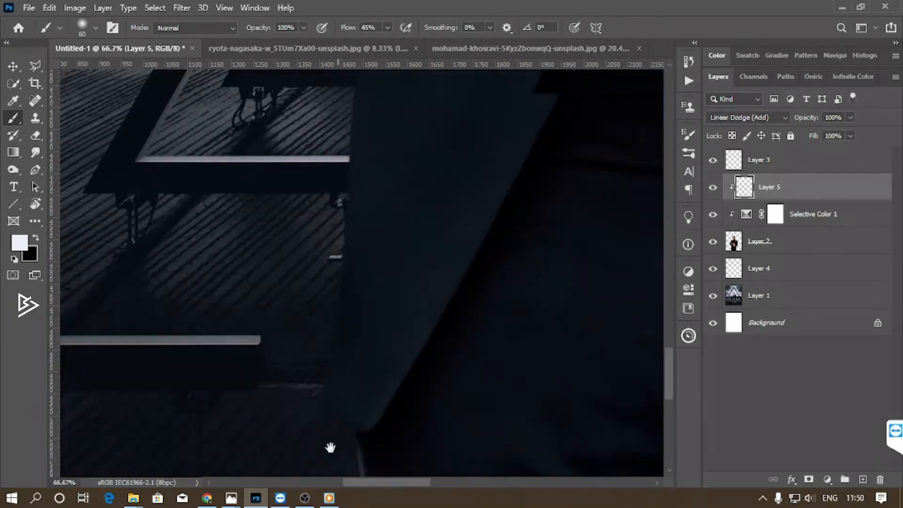
Extend the rim light up the ring-side edge of the jacket to the sleeve.
{"action": "left_click_drag", "start_coordinate": [326, 258], "coordinate": [313, 384]}
{"action": "scroll", "coordinate": [312, 391], "scroll_direction": "up", "scroll_amount": 2}
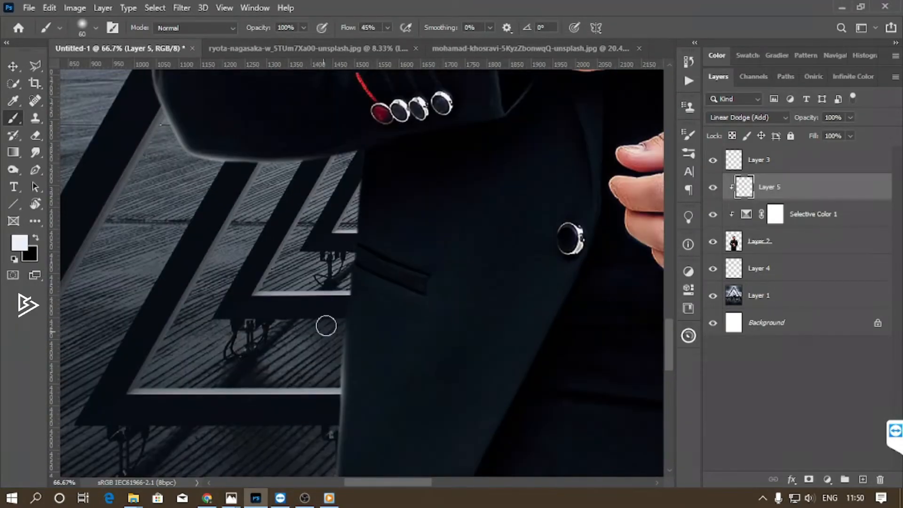
{"action": "scroll", "coordinate": [313, 379], "scroll_direction": "up", "scroll_amount": 2}
{"action": "scroll", "coordinate": [344, 231], "scroll_direction": "up", "scroll_amount": 6}
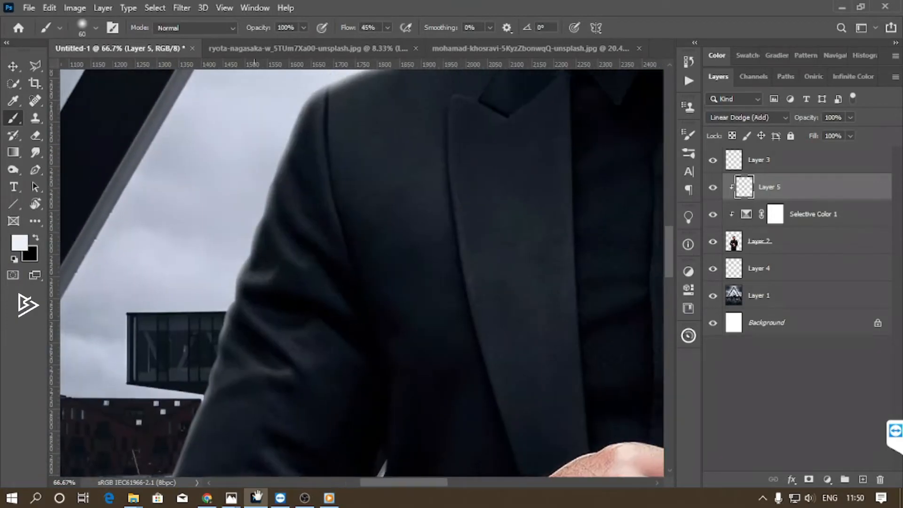
Add a layer above Layer 5, set its blend mode to Overlay and clip it to the man.
{"action": "scroll", "coordinate": [344, 230], "scroll_direction": "down", "scroll_amount": 5, "text": "alt"}
{"action": "scroll", "coordinate": [287, 260], "scroll_direction": "down", "scroll_amount": 1, "text": "alt"}
{"action": "scroll", "coordinate": [352, 309], "scroll_direction": "up", "scroll_amount": 1, "text": "alt"}
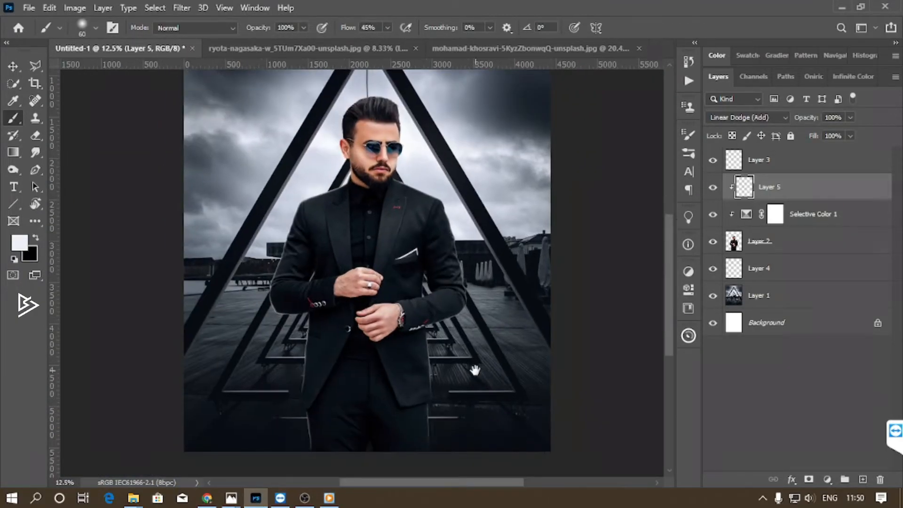
{"action": "left_click", "coordinate": [862, 479]}
{"action": "left_click", "coordinate": [727, 117]}
{"action": "left_click", "coordinate": [724, 266]}
{"action": "scroll", "coordinate": [427, 206], "scroll_direction": "up", "scroll_amount": 3, "text": "alt"}
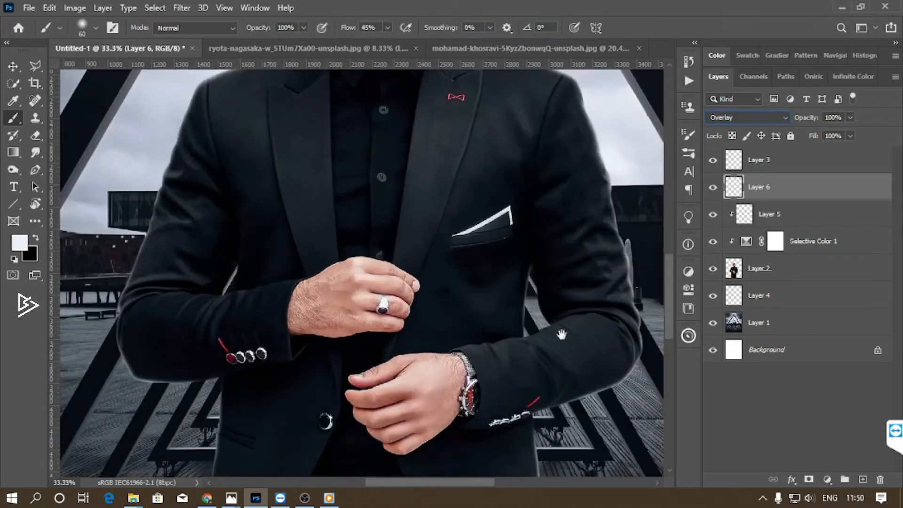
{"action": "key", "text": "ctrl+alt+g"}
Brush a wider glow along the watch-side sleeve and shoulder on Layer 6 with a size 250 brush.
{"action": "key", "text": "bracketright"}
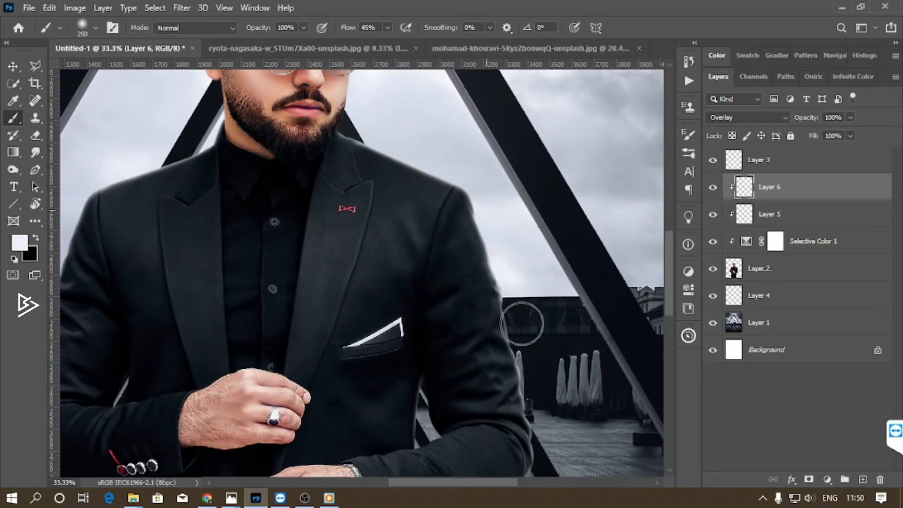
{"action": "scroll", "coordinate": [517, 287], "scroll_direction": "down", "scroll_amount": 3}
{"action": "scroll", "coordinate": [536, 367], "scroll_direction": "up", "scroll_amount": 4}
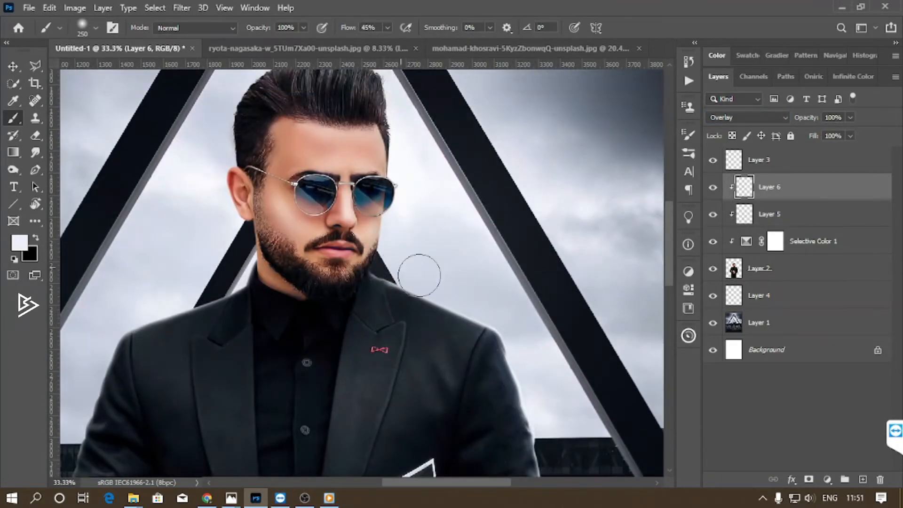
Brush the same wide glow along the ring-side shoulder, sleeve and jacket edge on Layer 6.
{"action": "scroll", "coordinate": [329, 306], "scroll_direction": "left", "scroll_amount": 4}
{"action": "left_click_drag", "start_coordinate": [286, 359], "coordinate": [343, 216]}
{"action": "left_click_drag", "start_coordinate": [425, 338], "coordinate": [163, 191]}
{"action": "left_click_drag", "start_coordinate": [515, 472], "coordinate": [502, 309]}
{"action": "mouse_move", "coordinate": [325, 393]}
{"action": "left_mouse_down"}
{"action": "mouse_move", "coordinate": [374, 391]}
{"action": "mouse_move", "coordinate": [538, 442]}
{"action": "left_mouse_up"}
{"action": "left_click_drag", "start_coordinate": [350, 174], "coordinate": [326, 350]}
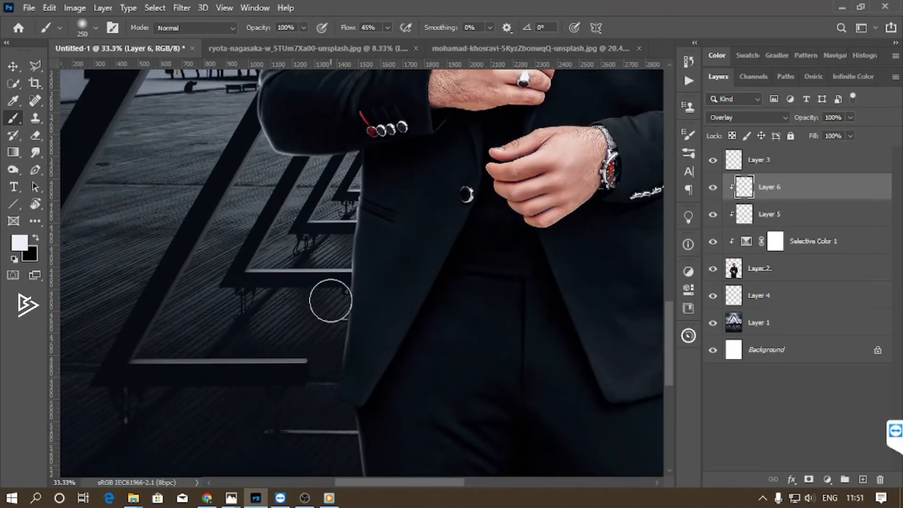
{"action": "left_click_drag", "start_coordinate": [367, 461], "coordinate": [387, 309]}
{"action": "left_click_drag", "start_coordinate": [508, 158], "coordinate": [395, 366]}
{"action": "left_click_drag", "start_coordinate": [516, 161], "coordinate": [403, 370]}
Fade the rim light at the bottom of the trousers on Layer 5 with a size 500 eraser.
{"action": "key", "text": "e"}
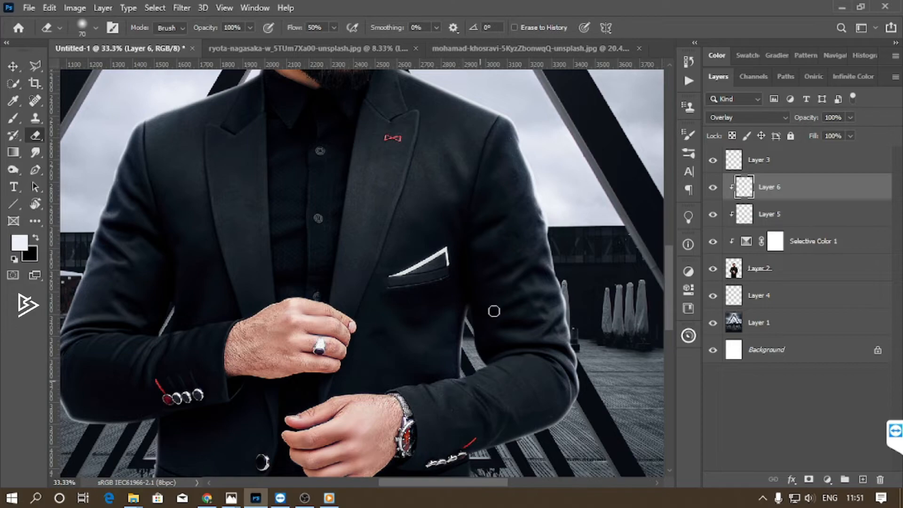
{"action": "key", "text": "ctrl+0"}
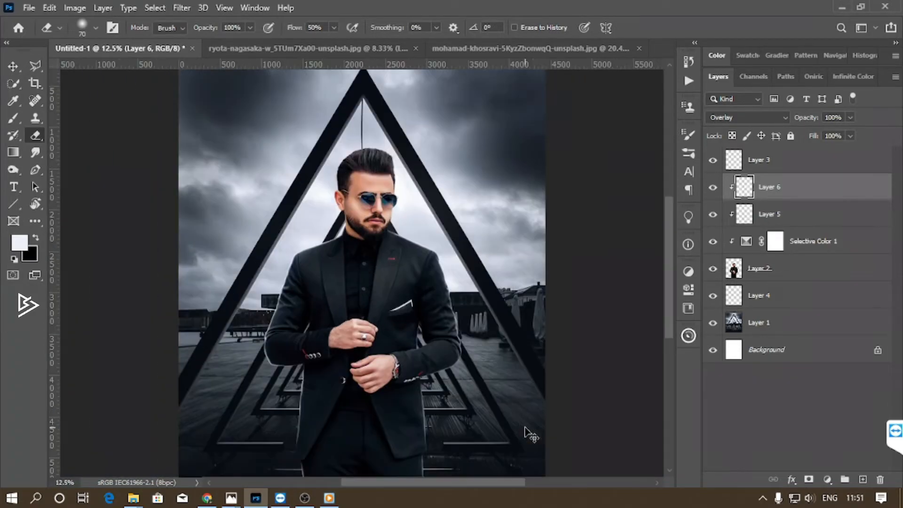
{"action": "scroll", "coordinate": [394, 418], "scroll_direction": "down", "scroll_amount": 2}
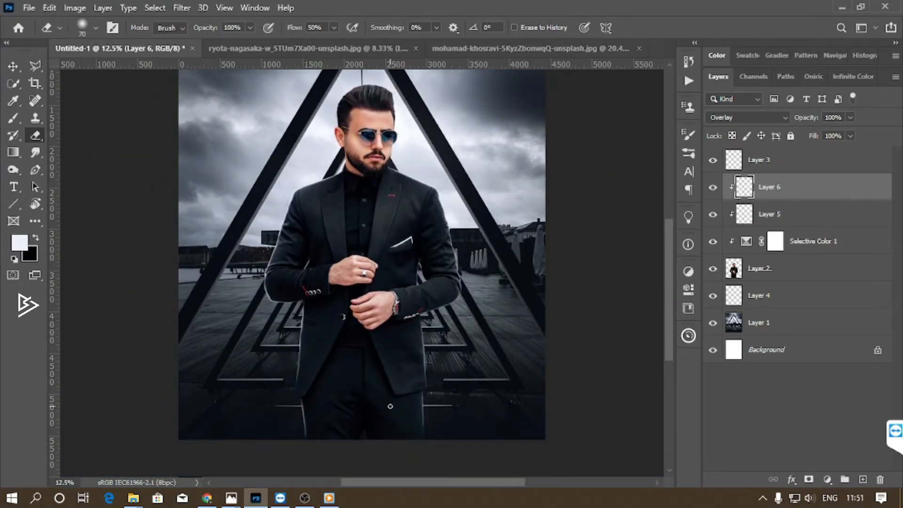
{"action": "key", "text": "alt+bracketleft"}
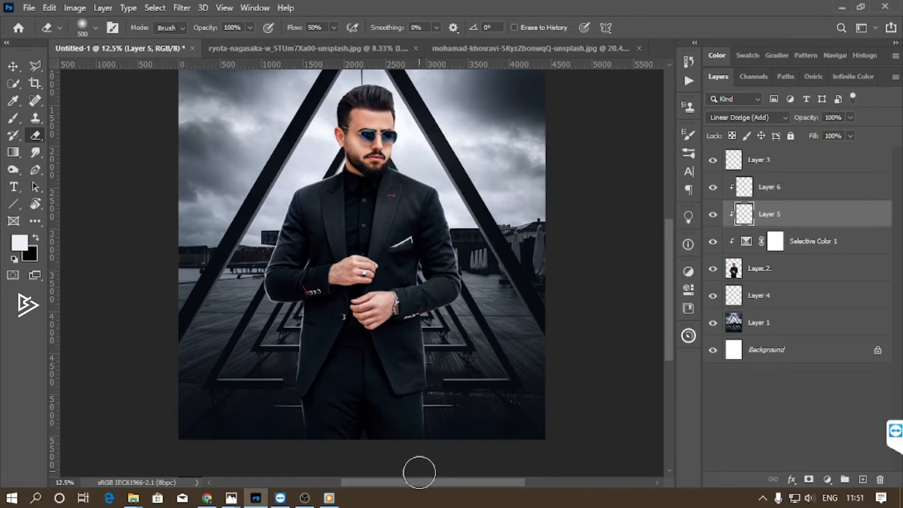
{"action": "scroll", "coordinate": [421, 412], "scroll_direction": "up", "scroll_amount": 4}
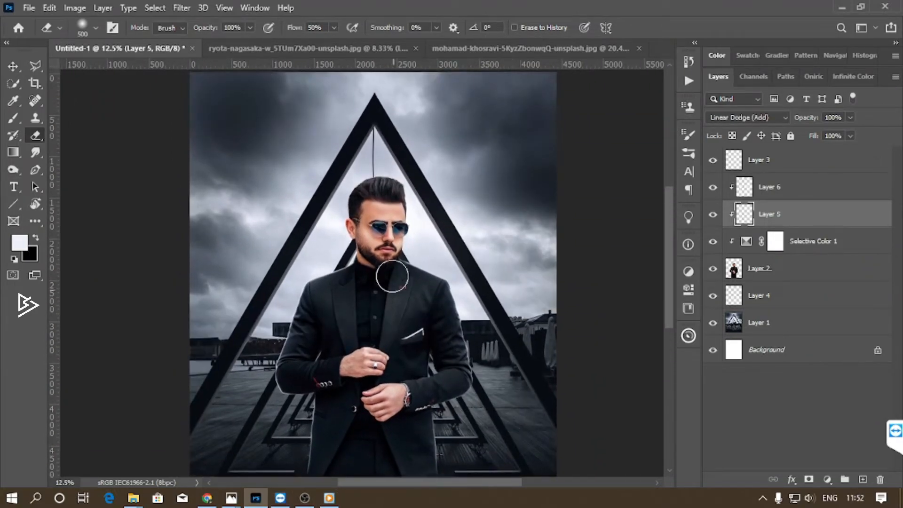
Add a Hue/Saturation adjustment above Layer 6 and set the Reds saturation to -27.
{"action": "left_click", "coordinate": [788, 198]}
{"action": "left_click", "coordinate": [688, 272]}
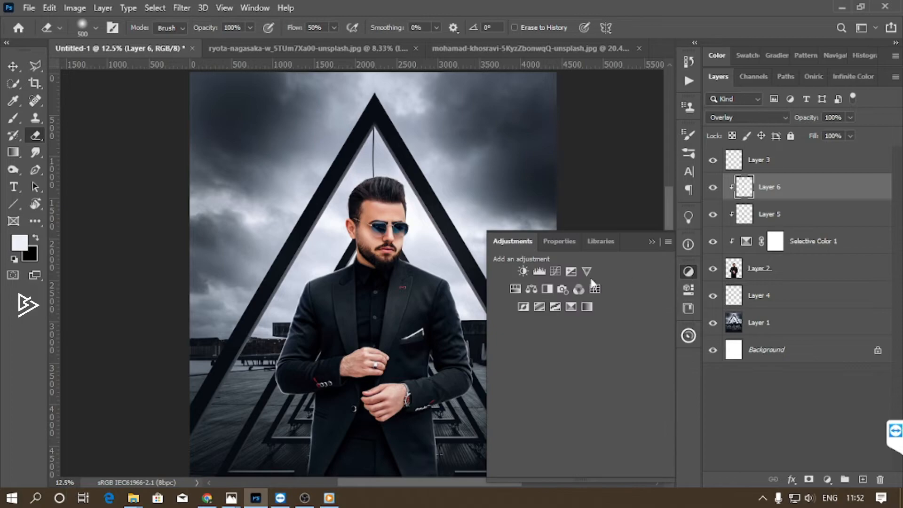
{"action": "left_click", "coordinate": [529, 306]}
{"action": "left_click_drag", "start_coordinate": [542, 357], "coordinate": [561, 358]}
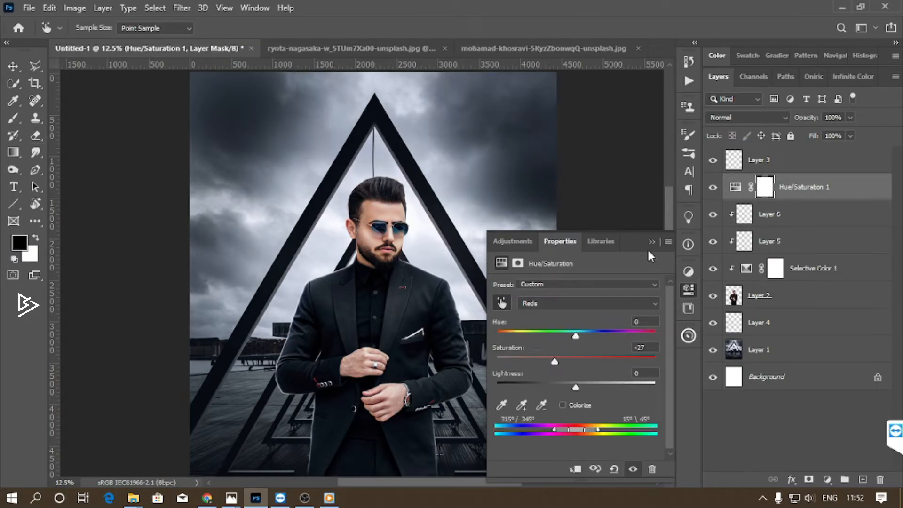
{"action": "left_click", "coordinate": [651, 242]}
Add a Selective Color adjustment above Layer 6 and set Reds to Cyan +14, Yellow -21 and Black +16.
{"action": "left_click", "coordinate": [763, 215]}
{"action": "left_click", "coordinate": [688, 333]}
{"action": "left_click", "coordinate": [652, 141]}
{"action": "left_click", "coordinate": [688, 270]}
{"action": "left_click", "coordinate": [568, 311]}
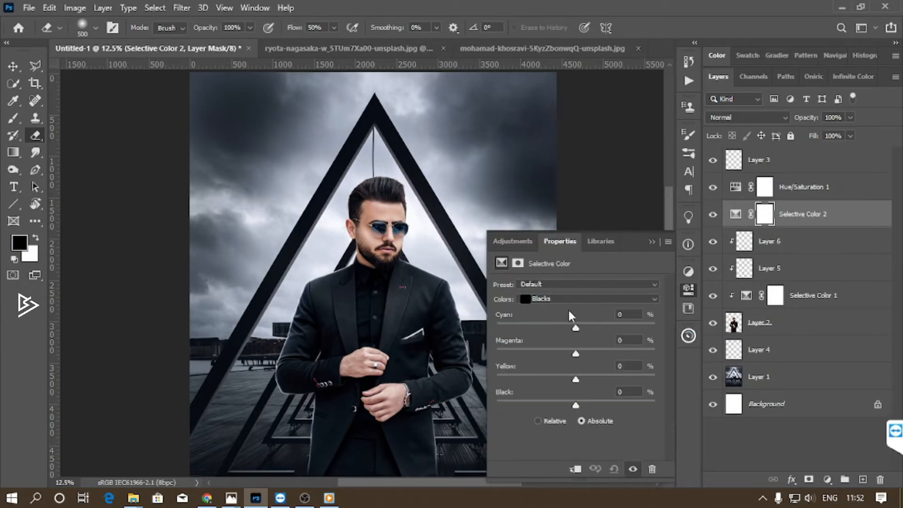
{"action": "left_click", "coordinate": [556, 300]}
{"action": "left_click", "coordinate": [541, 303]}
{"action": "left_click_drag", "start_coordinate": [575, 327], "coordinate": [585, 328]}
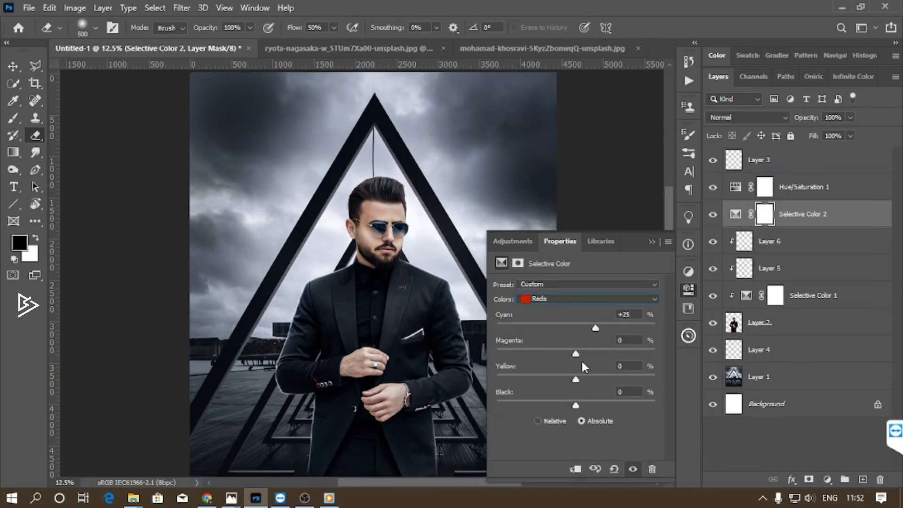
{"action": "left_click_drag", "start_coordinate": [560, 377], "coordinate": [588, 404]}
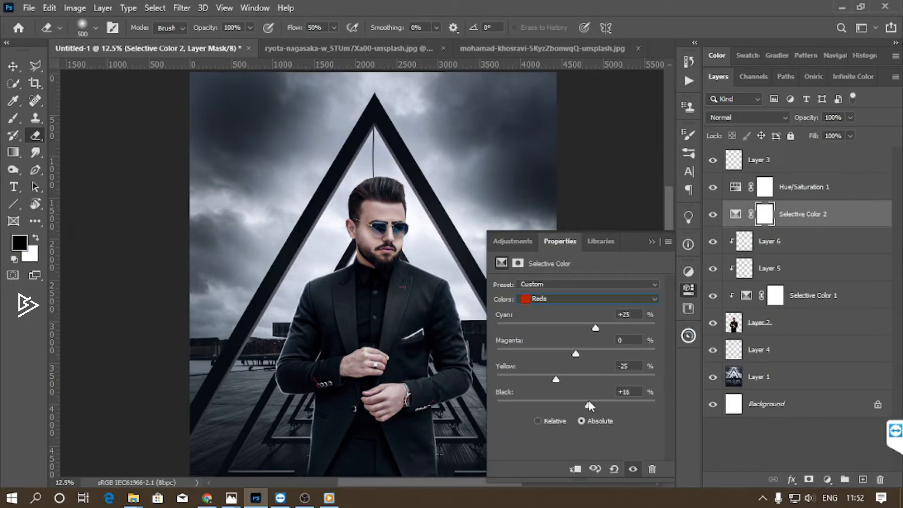
{"action": "left_click_drag", "start_coordinate": [595, 327], "coordinate": [586, 328]}
{"action": "left_click_drag", "start_coordinate": [555, 379], "coordinate": [558, 379]}
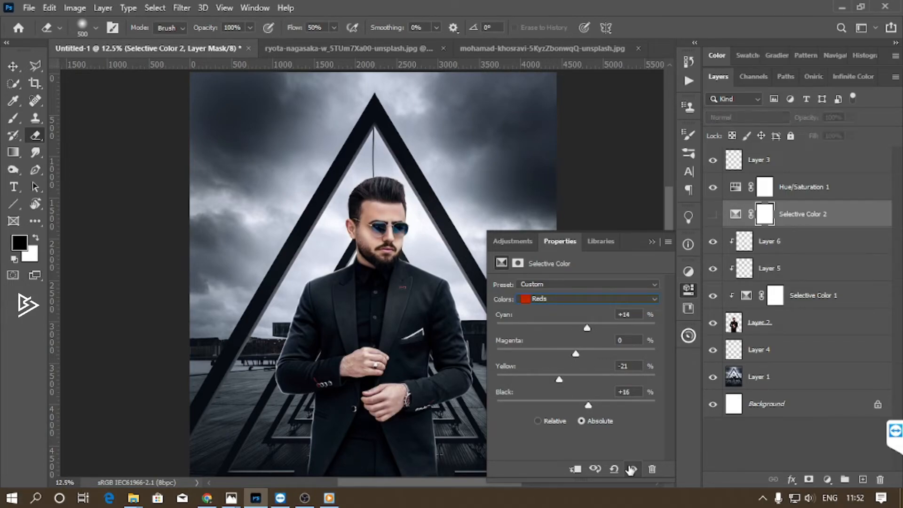
Compare the man's skin tones up close with and without the new Selective Color adjustment.
{"action": "key", "text": "ctrl+plus"}
{"action": "left_click_drag", "start_coordinate": [405, 350], "coordinate": [345, 283]}
{"action": "key", "text": "ctrl+plus"}
{"action": "key", "text": "ctrl+minus"}
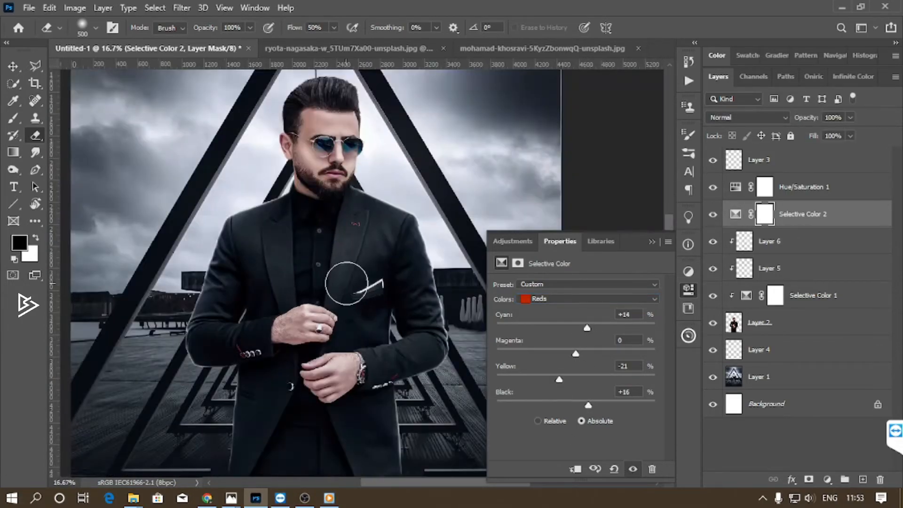
{"action": "left_click", "coordinate": [634, 471]}
{"action": "left_click", "coordinate": [634, 470]}
{"action": "left_click", "coordinate": [651, 242]}
{"action": "scroll", "coordinate": [543, 402], "scroll_direction": "down", "scroll_amount": 1}
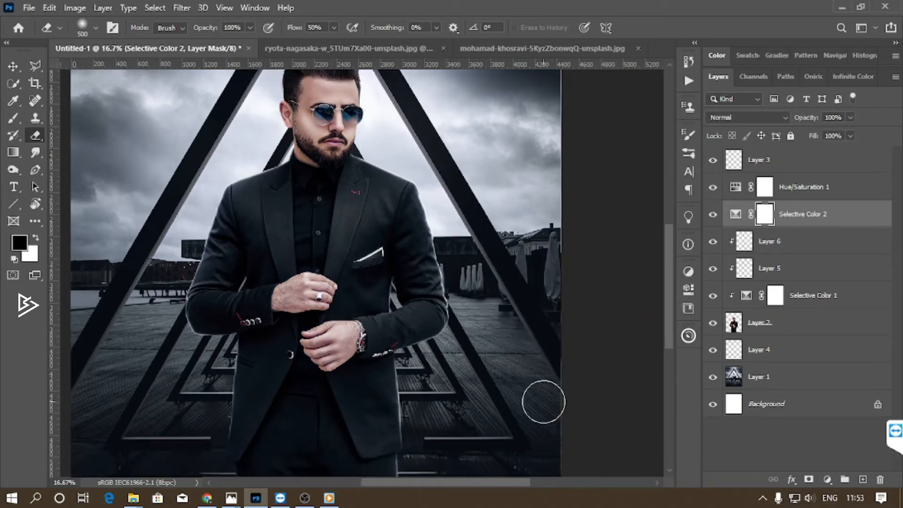
Add a layer above Layer 6, clip it to the man and brush soft light over him with a size 1500 brush.
{"action": "left_click", "coordinate": [779, 248]}
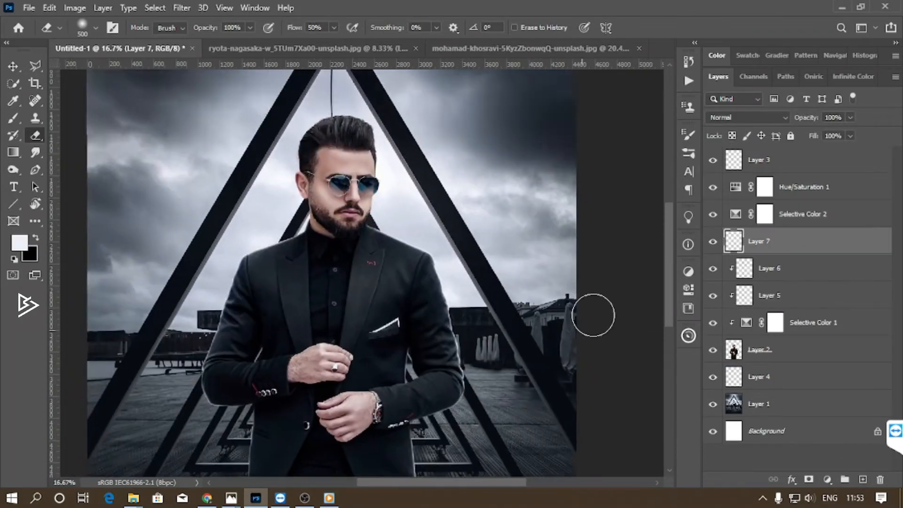
{"action": "left_click", "coordinate": [750, 255], "text": "alt"}
{"action": "key", "text": "bracketright"}
{"action": "key", "text": "bracketright"}
{"action": "key", "text": "bracketright"}
{"action": "key", "text": "bracketright"}
{"action": "key", "text": "bracketright"}
{"action": "key", "text": "bracketright"}
{"action": "key", "text": "bracketright"}
{"action": "key", "text": "bracketright"}
{"action": "key", "text": "bracketright"}
{"action": "key", "text": "bracketright"}
{"action": "key", "text": "bracketright"}
{"action": "key", "text": "bracketright"}
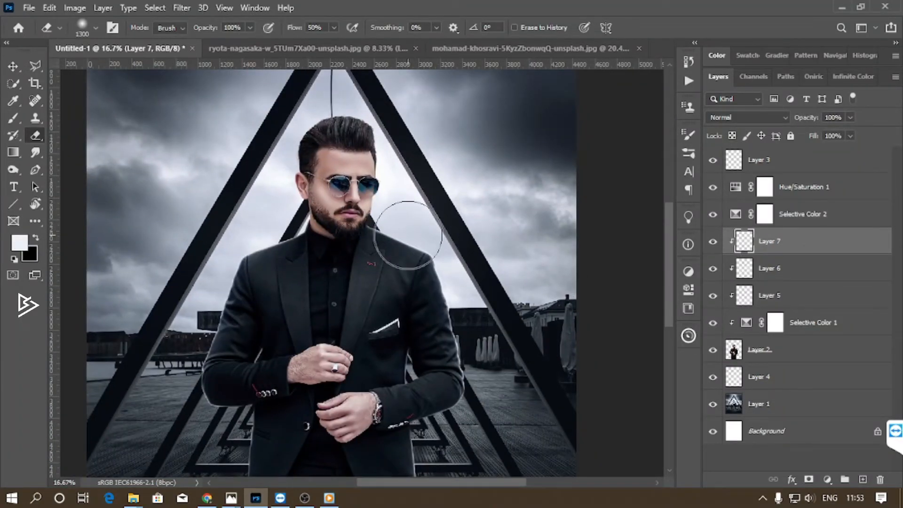
{"action": "key", "text": "b"}
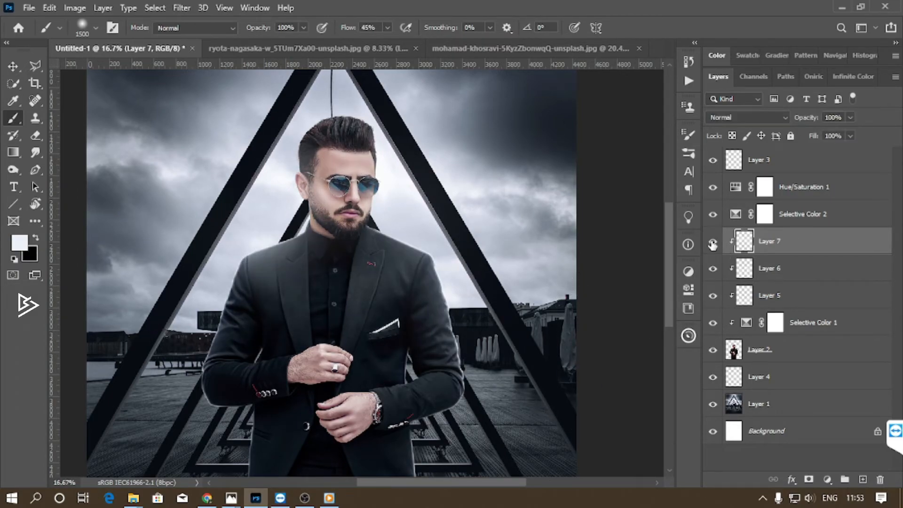
Add an Exposure adjustment clipped to Layer 1, raise its exposure and invert its mask to black.
{"action": "left_click", "coordinate": [759, 411]}
{"action": "left_click", "coordinate": [687, 271]}
{"action": "left_click", "coordinate": [571, 272]}
{"action": "mouse_move", "coordinate": [576, 314]}
{"action": "left_mouse_down"}
{"action": "mouse_move", "coordinate": [606, 315]}
{"action": "mouse_move", "coordinate": [585, 319]}
{"action": "left_mouse_up"}
{"action": "left_click", "coordinate": [687, 289]}
{"action": "key", "text": "ctrl+i"}
Paint white on the Exposure mask around and behind the man with a very large soft brush, up to size 2600.
{"action": "key", "text": "x"}
{"action": "key", "text": "bracketright"}
{"action": "key", "text": "bracketright"}
{"action": "key", "text": "bracketright"}
{"action": "key", "text": "bracketright"}
{"action": "key", "text": "bracketright"}
{"action": "key", "text": "bracketright"}
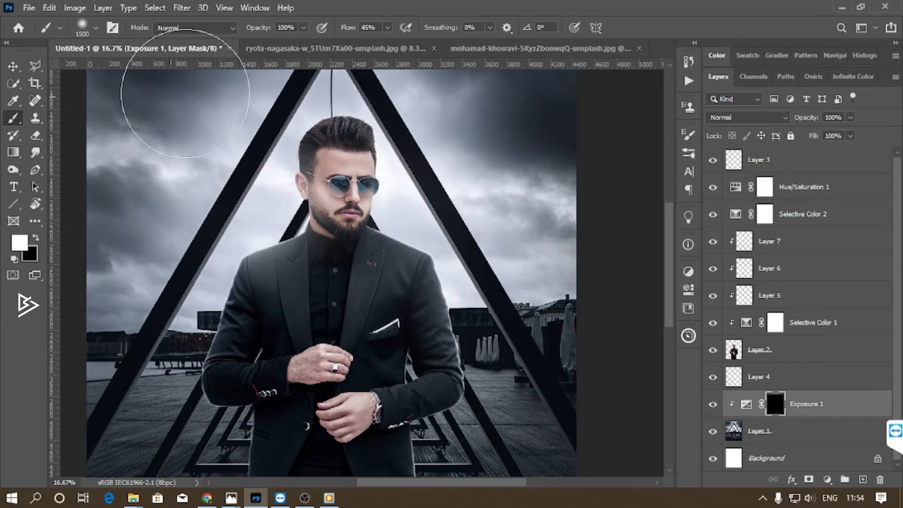
{"action": "key", "text": "bracketright"}
{"action": "key", "text": "bracketright"}
{"action": "key", "text": "bracketright"}
{"action": "key", "text": "bracketright"}
{"action": "key", "text": "bracketright"}
{"action": "left_click", "coordinate": [358, 219]}
{"action": "left_click", "coordinate": [347, 239]}
{"action": "left_click", "coordinate": [264, 226]}
{"action": "left_click", "coordinate": [318, 141]}
{"action": "left_click_drag", "start_coordinate": [404, 311], "coordinate": [418, 394]}
{"action": "left_click", "coordinate": [558, 298]}
{"action": "left_click", "coordinate": [136, 267]}
{"action": "left_click_drag", "start_coordinate": [324, 188], "coordinate": [313, 285]}
{"action": "left_click", "coordinate": [334, 197]}
{"action": "key", "text": "ctrl+minus"}
{"action": "key", "text": "ctrl+minus"}
{"action": "key", "text": "ctrl+minus"}
{"action": "key", "text": "ctrl+plus"}
{"action": "key", "text": "ctrl+plus"}
{"action": "key", "text": "ctrl+plus"}
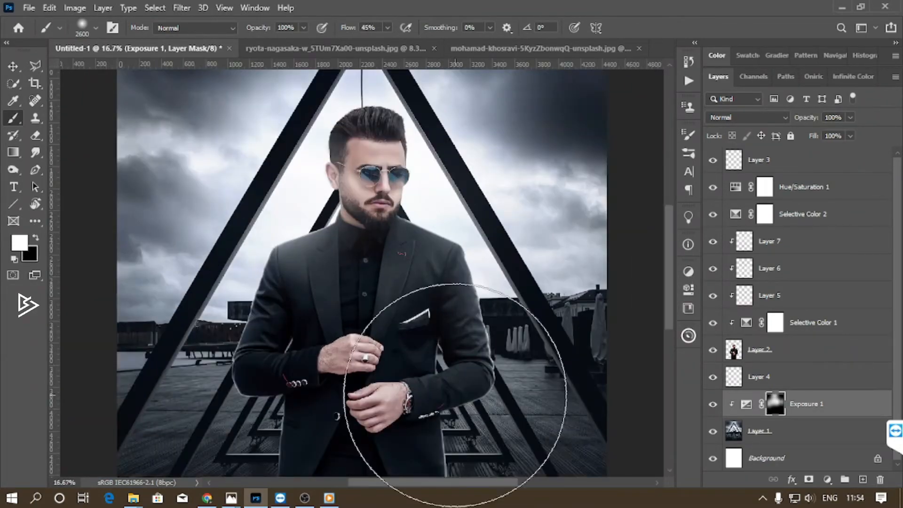
Brush more soft light on Layer 7 around the man's neck and watch-side shoulder, and check the man alone against the composite.
{"action": "left_click", "coordinate": [771, 243]}
{"action": "key", "text": "bracketleft"}
{"action": "key", "text": "bracketleft"}
{"action": "key", "text": "bracketleft"}
{"action": "key", "text": "bracketleft"}
{"action": "key", "text": "bracketleft"}
{"action": "key", "text": "bracketleft"}
{"action": "key", "text": "bracketleft"}
{"action": "key", "text": "bracketleft"}
{"action": "key", "text": "bracketleft"}
{"action": "key", "text": "bracketleft"}
{"action": "key", "text": "bracketleft"}
{"action": "key", "text": "bracketleft"}
{"action": "key", "text": "bracketleft"}
{"action": "key", "text": "bracketleft"}
{"action": "key", "text": "bracketleft"}
{"action": "key", "text": "bracketleft"}
{"action": "key", "text": "bracketleft"}
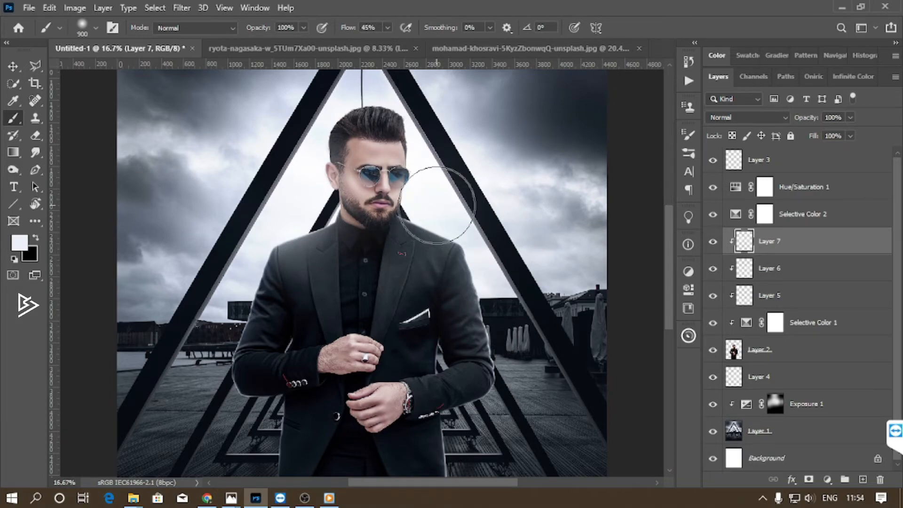
{"action": "key", "text": "bracketright"}
{"action": "key", "text": "bracketright"}
{"action": "key", "text": "bracketright"}
{"action": "left_click_drag", "start_coordinate": [418, 212], "coordinate": [514, 237]}
{"action": "mouse_move", "coordinate": [392, 349]}
{"action": "left_mouse_down"}
{"action": "mouse_move", "coordinate": [414, 172]}
{"action": "mouse_move", "coordinate": [409, 301]}
{"action": "left_mouse_up"}
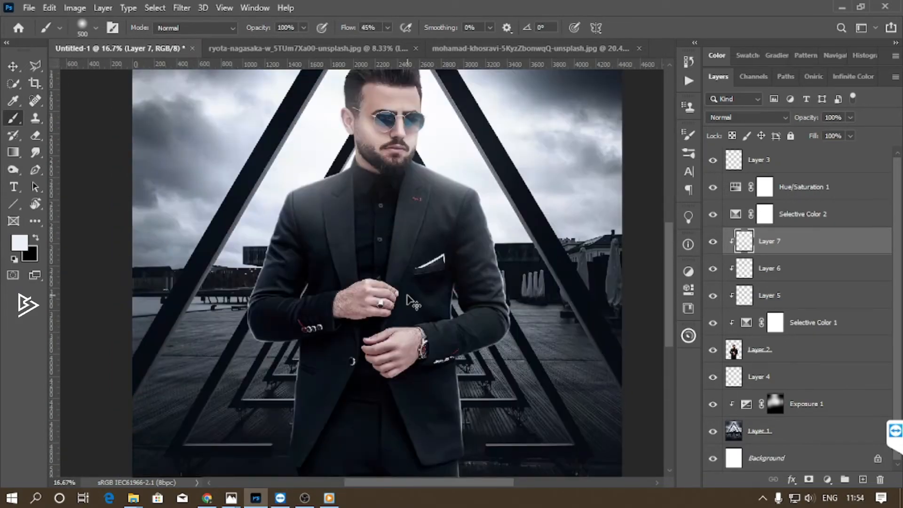
{"action": "key", "text": "ctrl+0"}
{"action": "left_click", "coordinate": [713, 350], "text": "alt"}
{"action": "left_click", "coordinate": [714, 352], "text": "alt"}
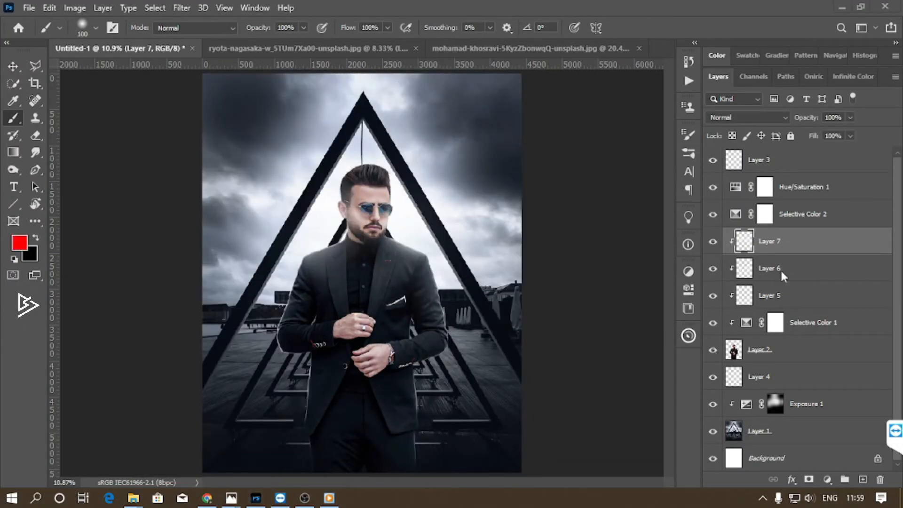
Stamp all visible layers into a new layer above Layer 3 and open it in the Camera Raw Filter.
{"action": "left_click", "coordinate": [771, 169]}
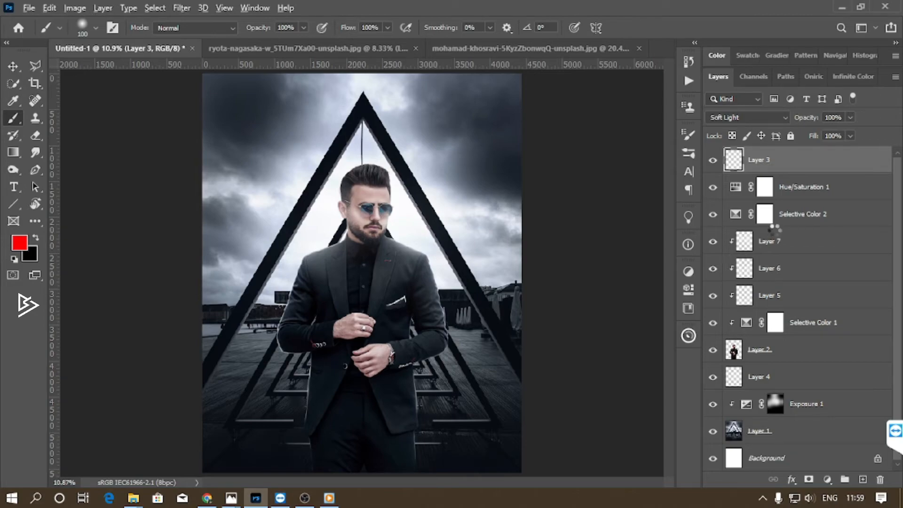
{"action": "key", "text": "ctrl+shift+alt+e"}
{"action": "left_click", "coordinate": [182, 8]}
{"action": "left_click", "coordinate": [210, 88]}
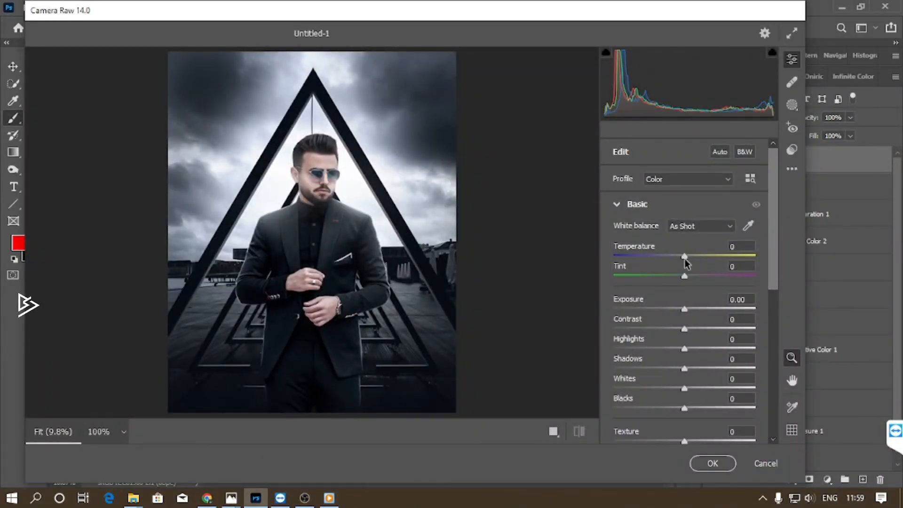
Set Temperature to -7, Contrast to +17, Shadows to +17 and Texture to +6 in Camera Raw.
{"action": "left_click_drag", "start_coordinate": [684, 258], "coordinate": [679, 258]}
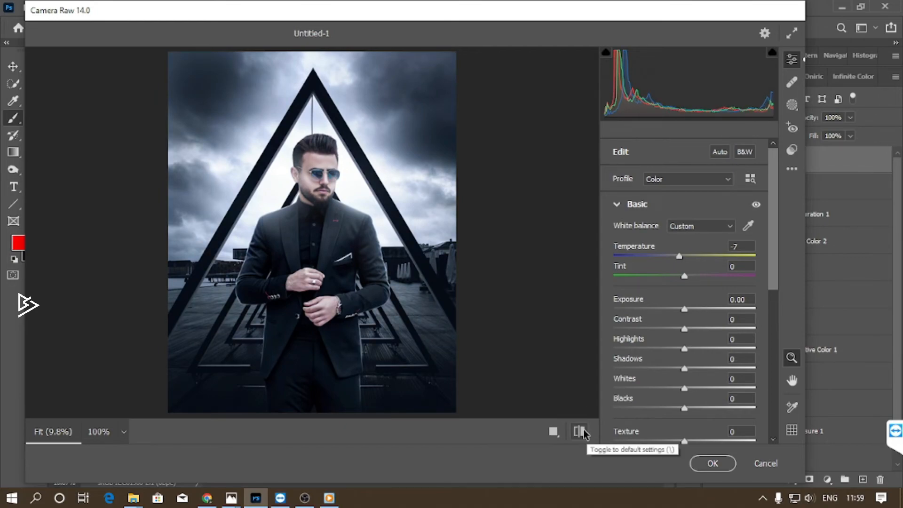
{"action": "scroll", "coordinate": [685, 296], "scroll_direction": "down", "scroll_amount": 1}
{"action": "left_click_drag", "start_coordinate": [685, 296], "coordinate": [698, 300]}
{"action": "left_click_drag", "start_coordinate": [684, 335], "coordinate": [702, 336]}
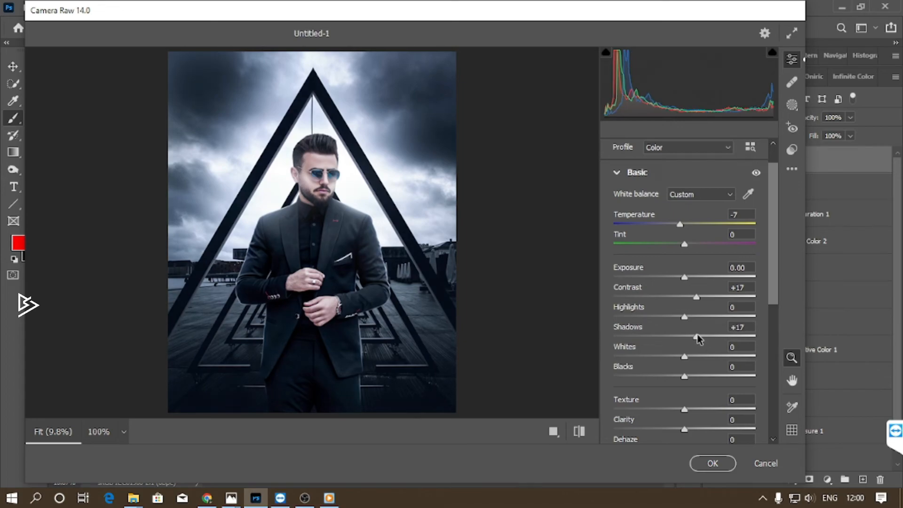
{"action": "scroll", "coordinate": [664, 382], "scroll_direction": "down", "scroll_amount": 1}
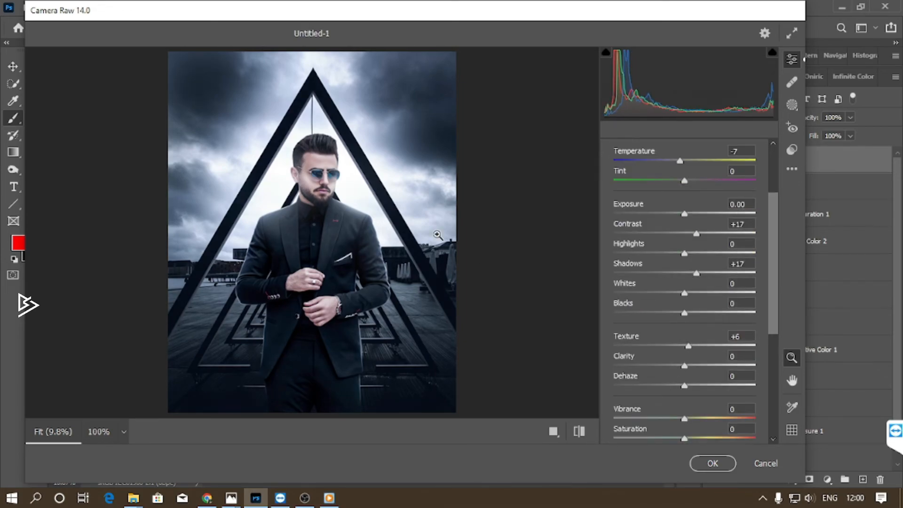
Fine-tune one more Camera Raw setting, open Color Grading and apply the filter to the merged layer.
{"action": "left_click", "coordinate": [306, 190]}
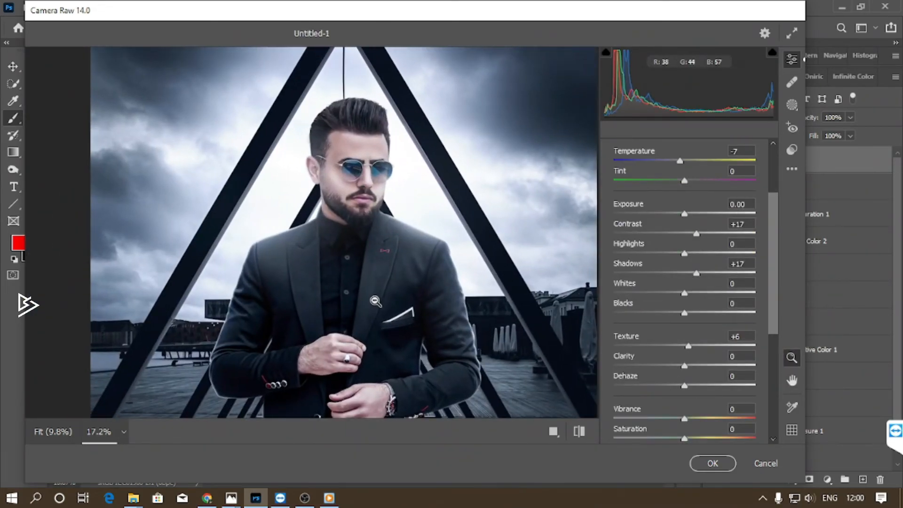
{"action": "scroll", "coordinate": [649, 375], "scroll_direction": "down", "scroll_amount": 2}
{"action": "left_click", "coordinate": [640, 336]}
{"action": "mouse_move", "coordinate": [684, 374]}
{"action": "left_mouse_down"}
{"action": "mouse_move", "coordinate": [700, 375]}
{"action": "mouse_move", "coordinate": [691, 357]}
{"action": "left_mouse_up"}
{"action": "scroll", "coordinate": [693, 372], "scroll_direction": "down", "scroll_amount": 1}
{"action": "scroll", "coordinate": [677, 349], "scroll_direction": "down", "scroll_amount": 5}
{"action": "left_click", "coordinate": [621, 324]}
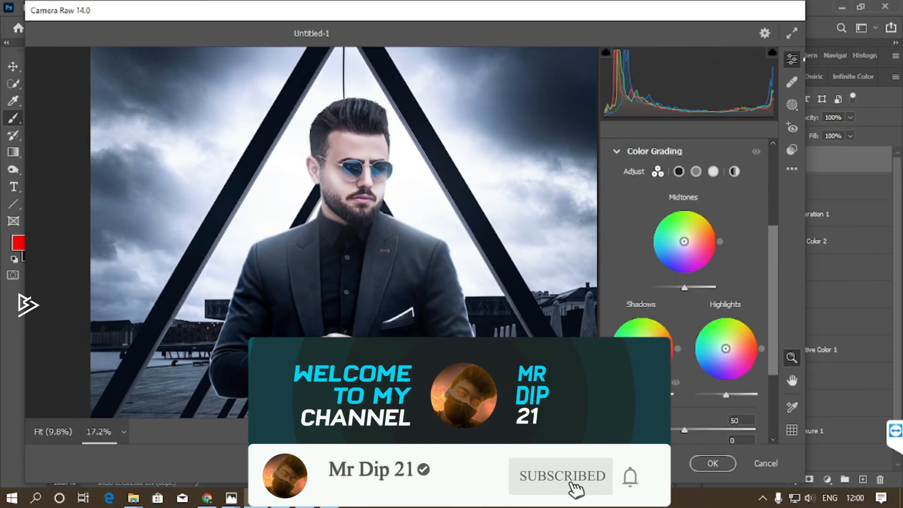
{"action": "key", "text": "ctrl+0"}
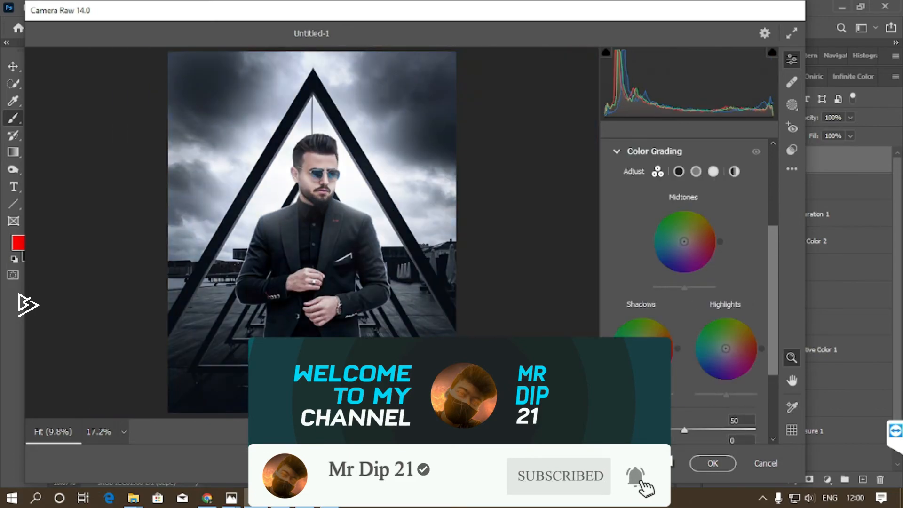
{"action": "left_click", "coordinate": [700, 465]}
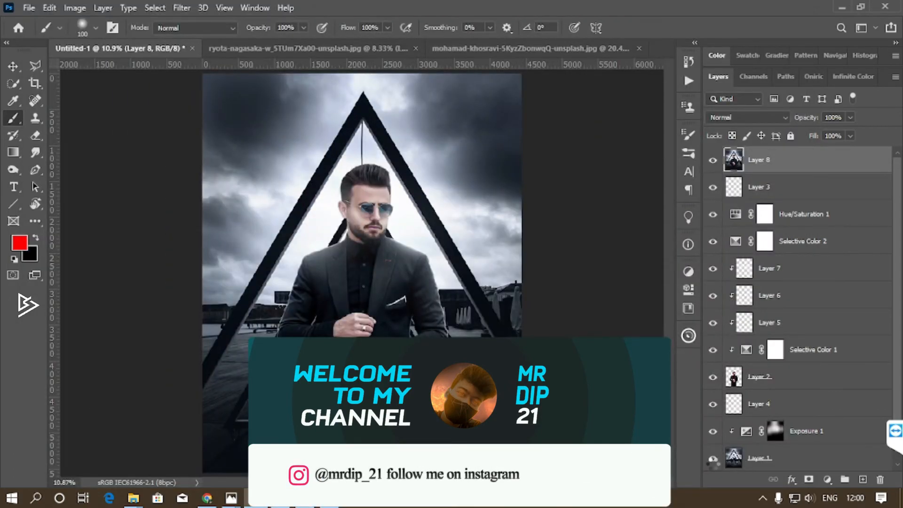
Compare the cut-out man on Layer 2 alone with the finished composite.
{"action": "scroll", "coordinate": [763, 399], "scroll_direction": "down", "scroll_amount": 1}
{"action": "left_click", "coordinate": [712, 352], "text": "alt"}
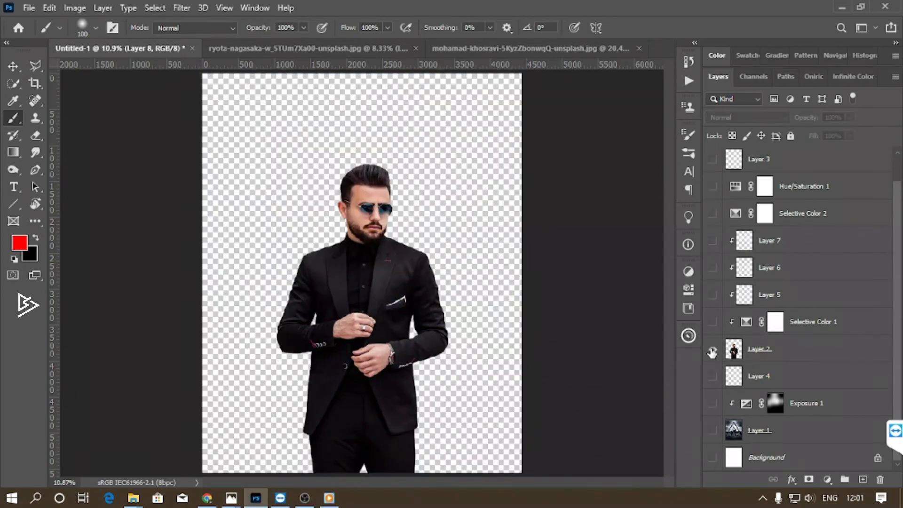
{"action": "left_click", "coordinate": [712, 351], "text": "alt"}
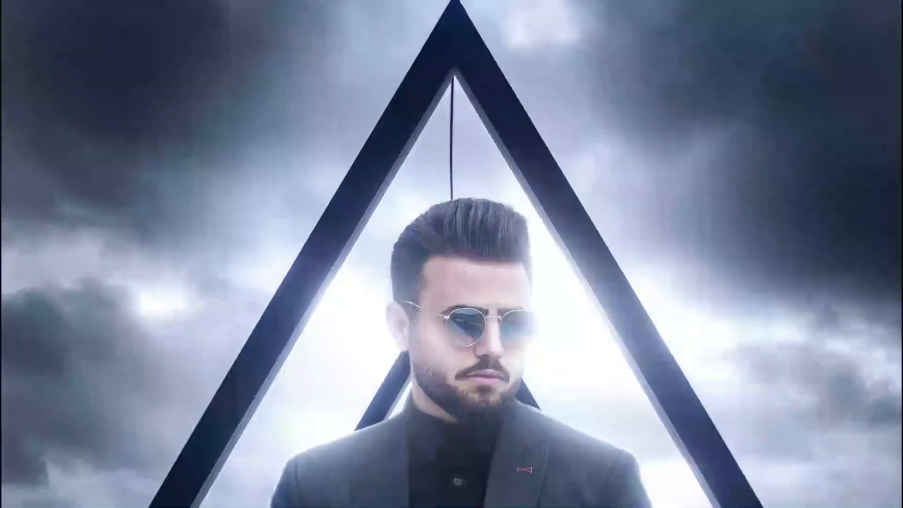